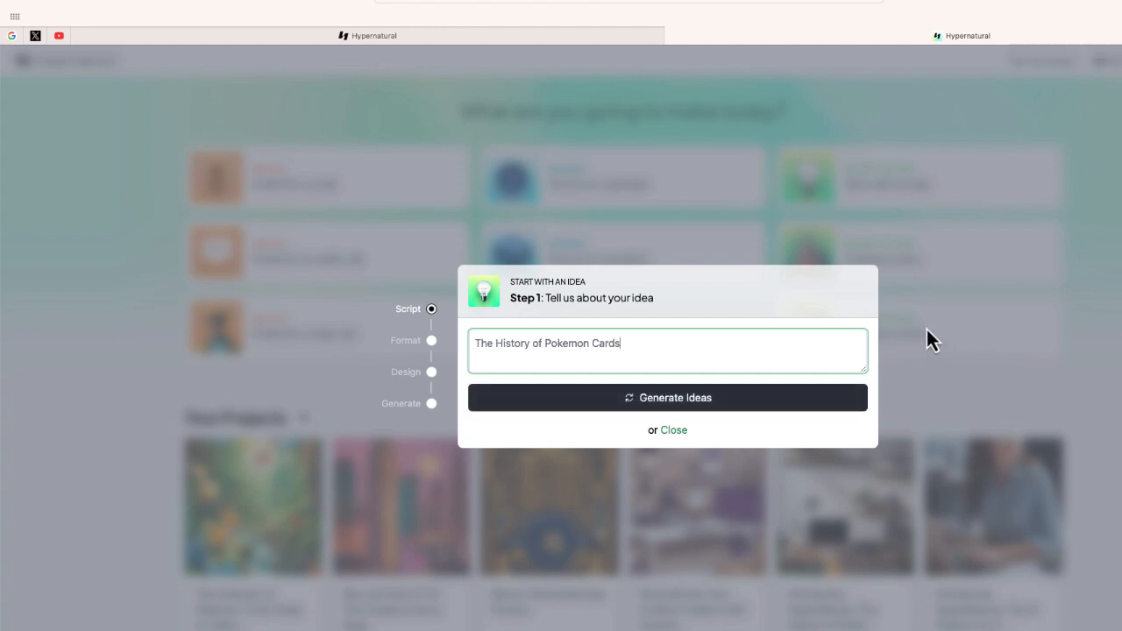
# Step: Generate video ideas for "The History of Pokemon Cards" and choose "The Rise, Fall, and Resurgence of Pokemon Cards"
pyautogui.click(844, 403)
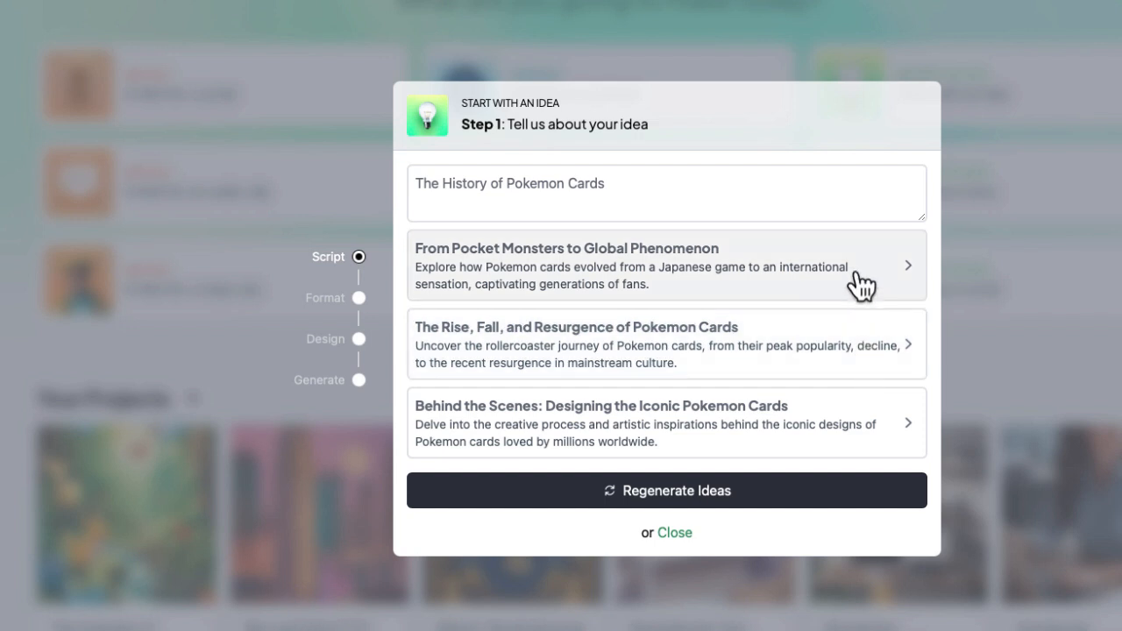
pyautogui.click(686, 356)
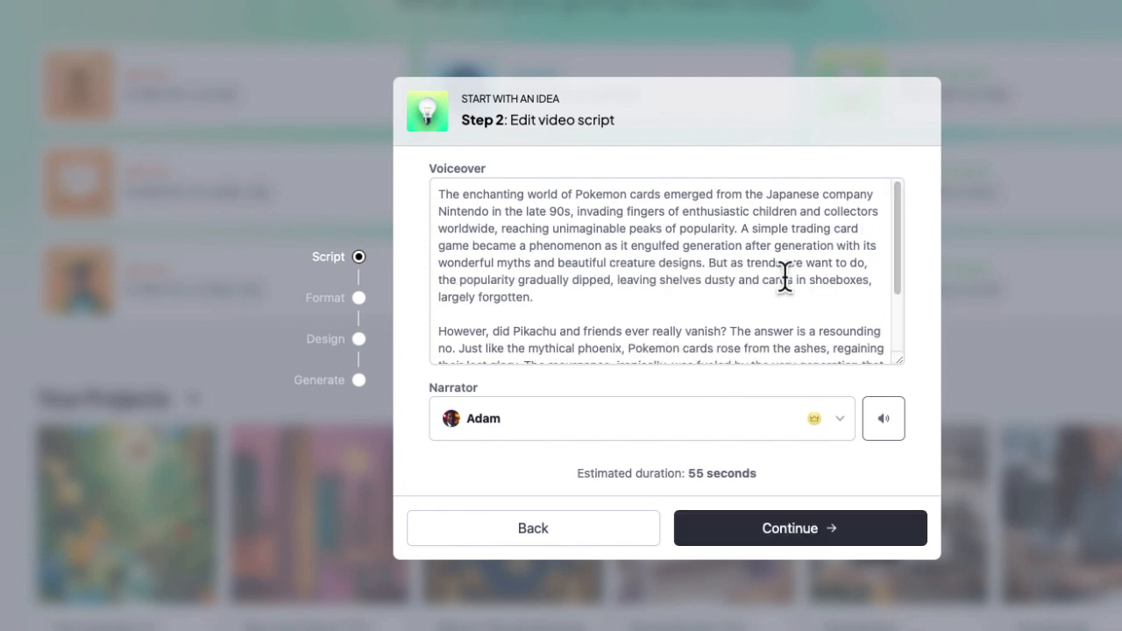
# Step: Split the first voiceover paragraph with a blank line before the sentence starting "A simple trading card game"
pyautogui.moveTo(901, 251)
pyautogui.mouseDown()
pyautogui.moveTo(896, 317)
pyautogui.moveTo(897, 239)
pyautogui.mouseUp()
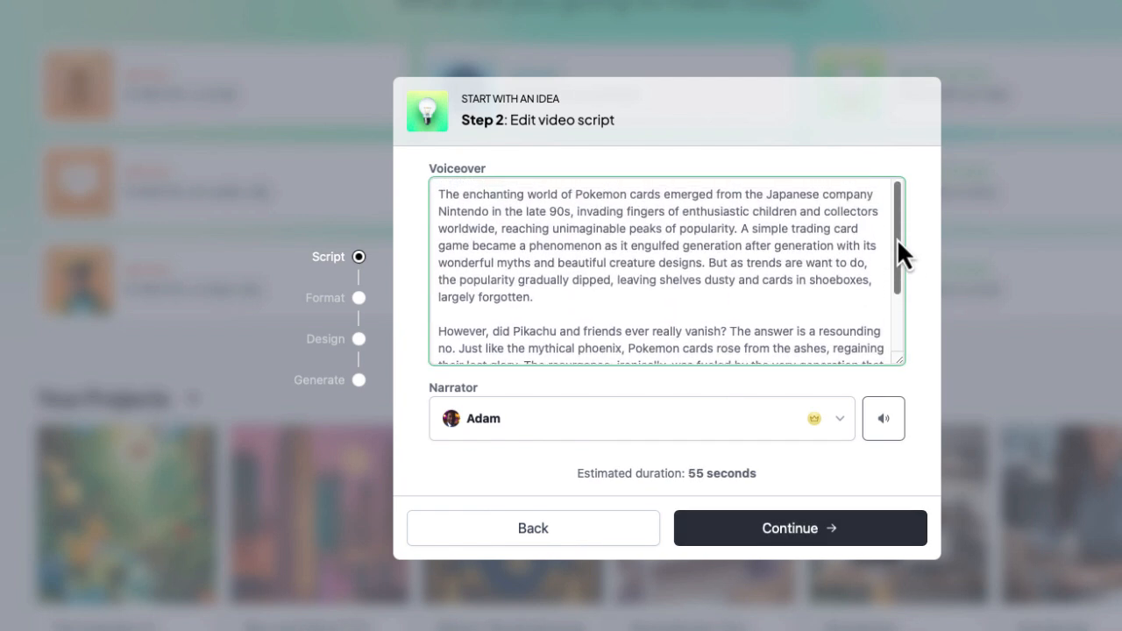
pyautogui.click(588, 299)
pyautogui.click(740, 226)
pyautogui.press('Return')
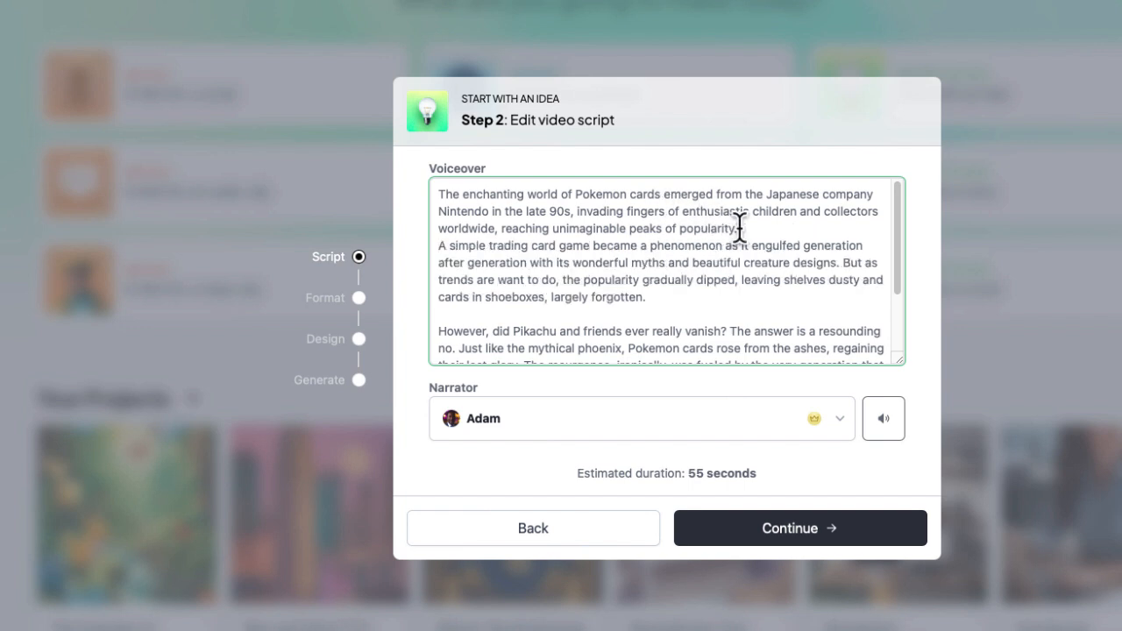
pyautogui.press('Return')
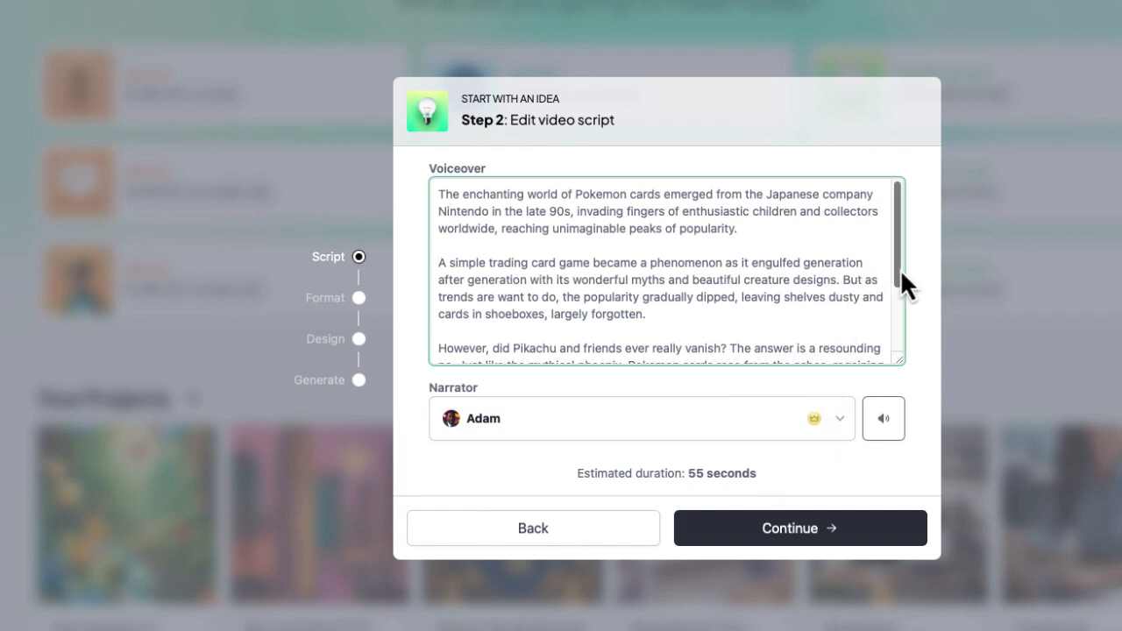
pyautogui.moveTo(897, 272)
pyautogui.mouseDown()
pyautogui.moveTo(897, 349)
pyautogui.moveTo(897, 268)
pyautogui.mouseUp()
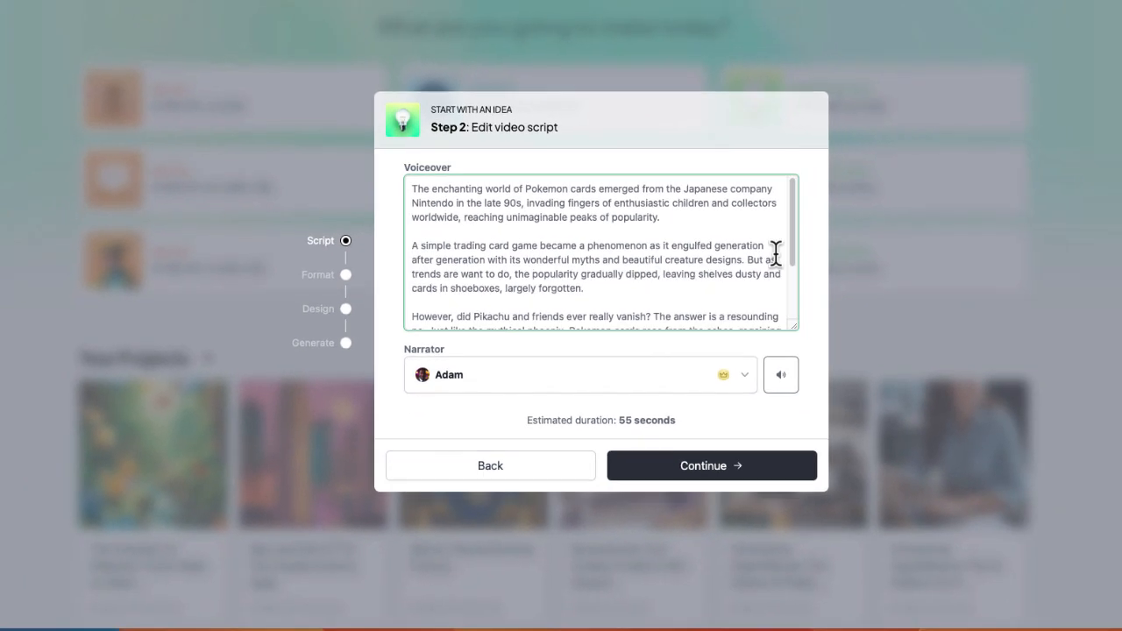
# Step: Set the narrator to Harry, preview the voice and accept the script step
pyautogui.click(750, 375)
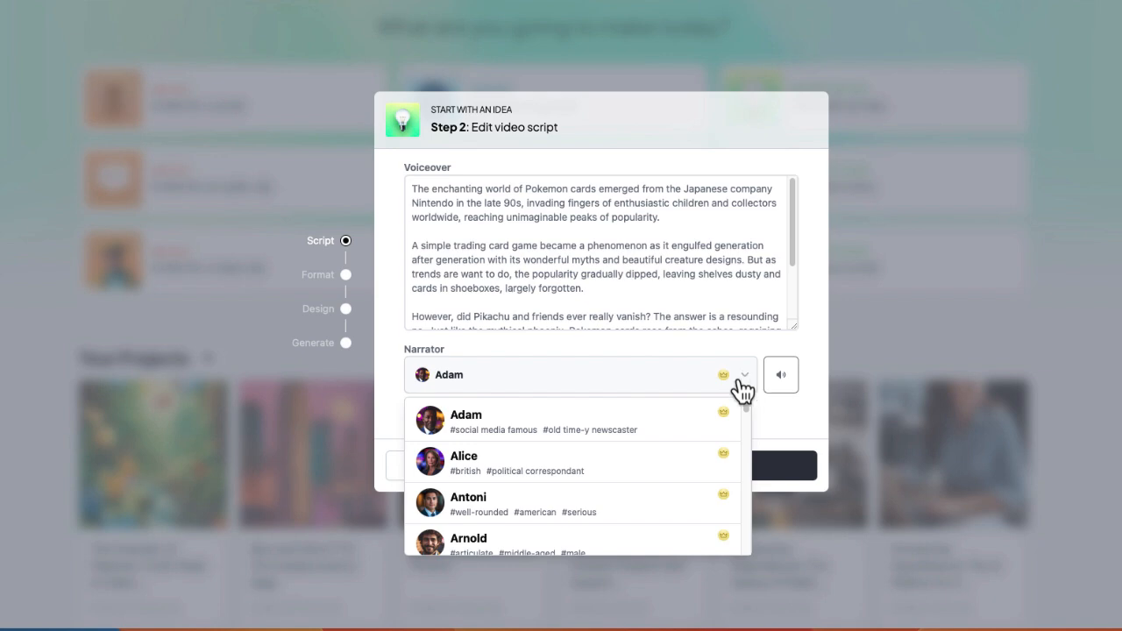
pyautogui.scroll(-1, 612, 491)
pyautogui.scroll(-8, 612, 491)
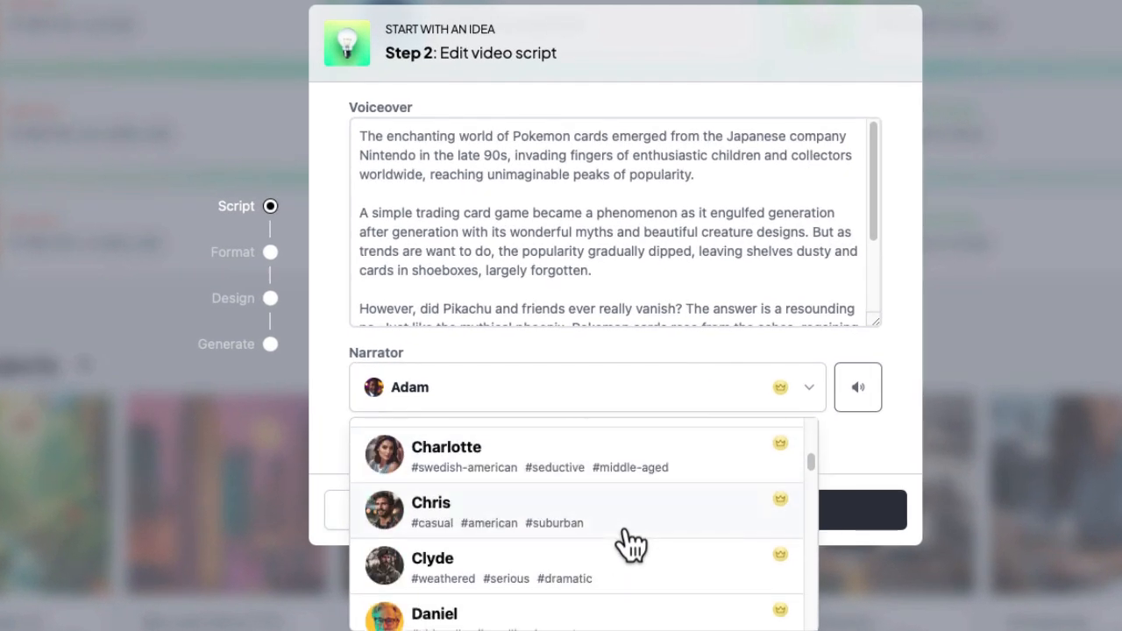
pyautogui.scroll(-5, 629, 544)
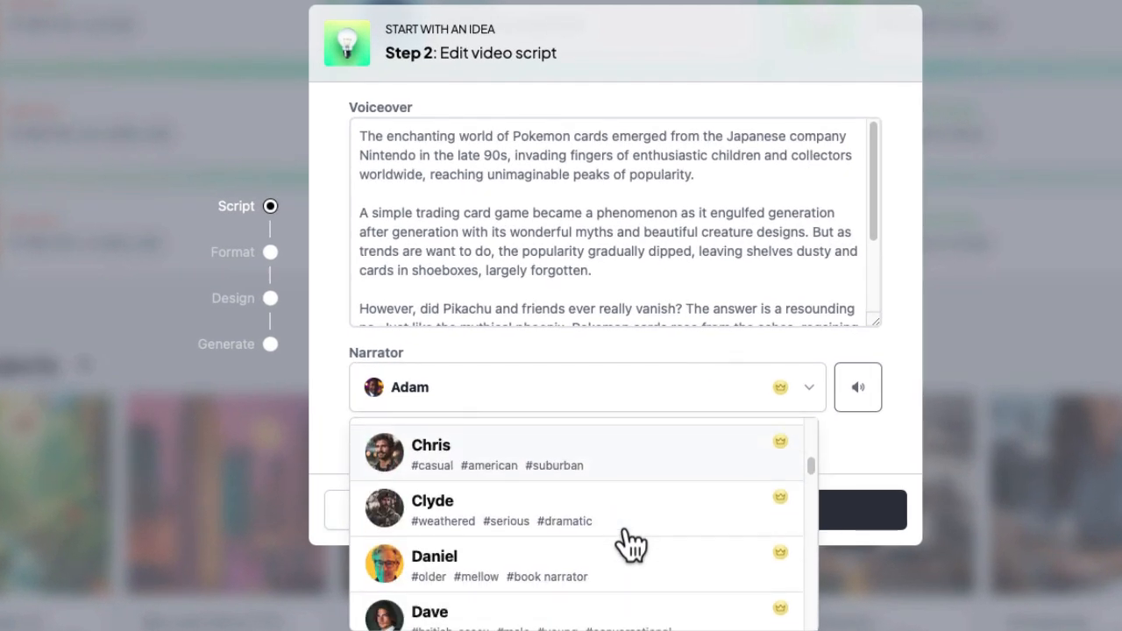
pyautogui.scroll(-5, 630, 544)
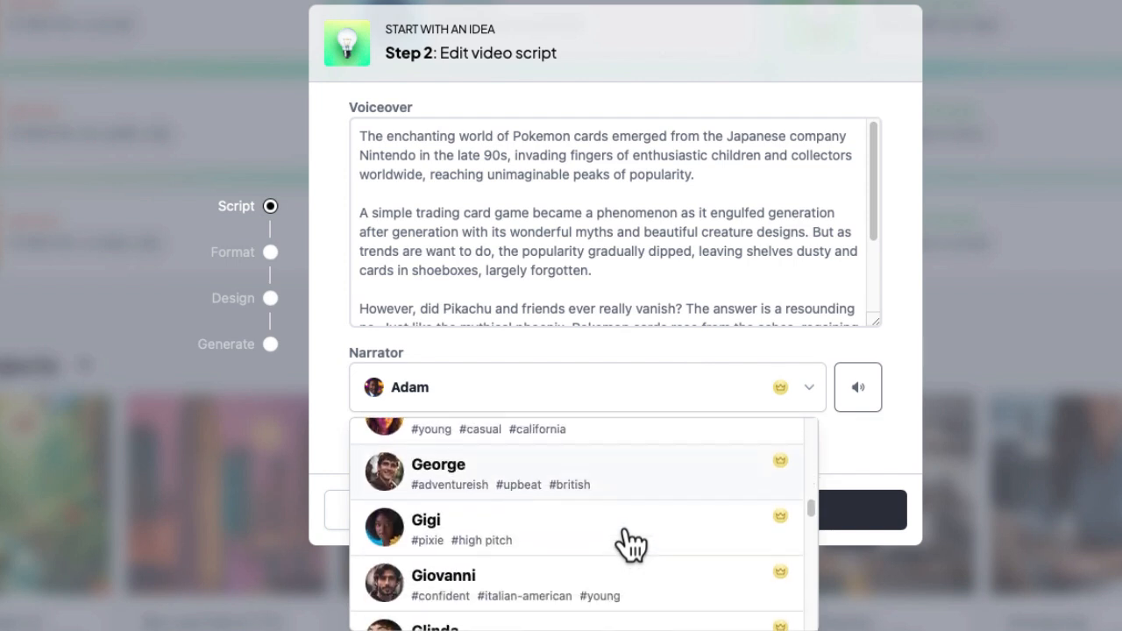
pyautogui.scroll(-3, 630, 544)
pyautogui.scroll(-2, 630, 543)
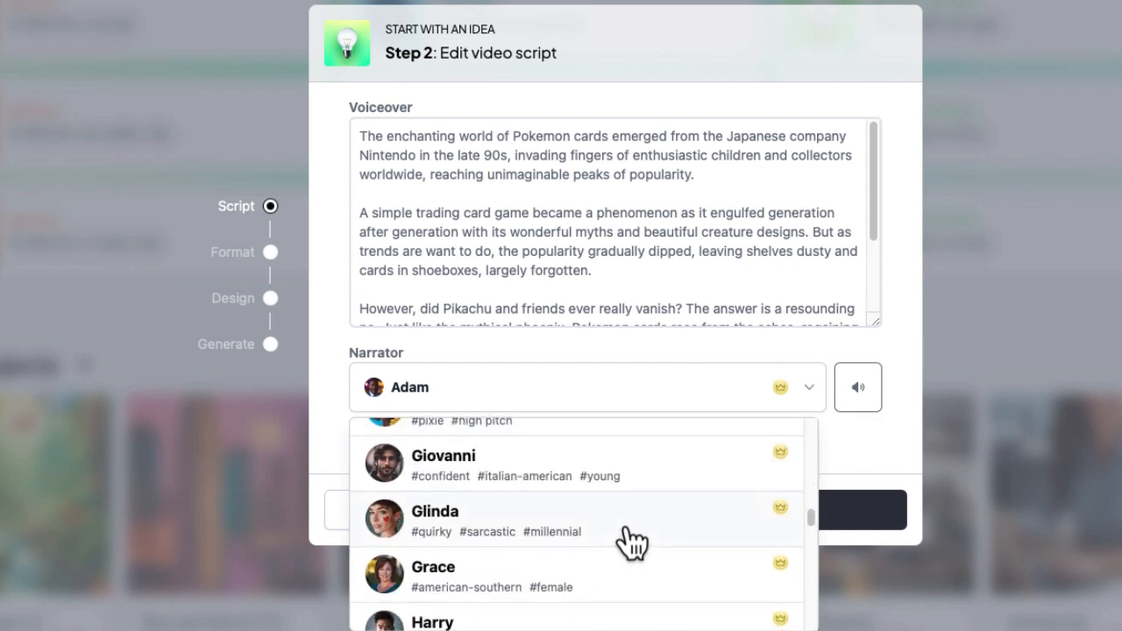
pyautogui.scroll(-1, 630, 542)
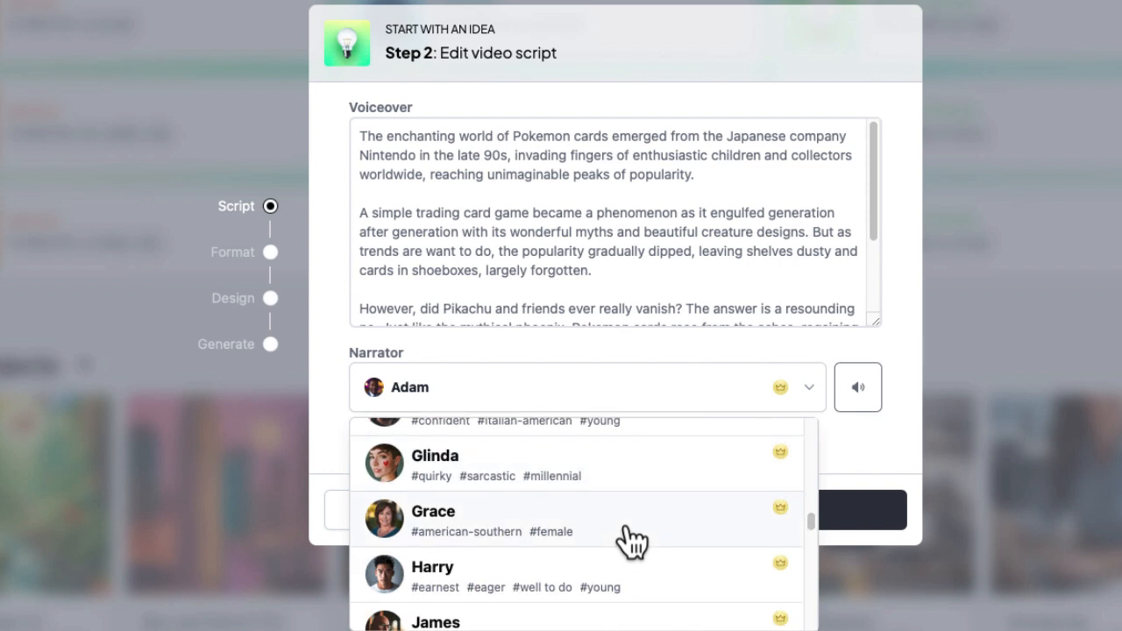
pyautogui.click(602, 572)
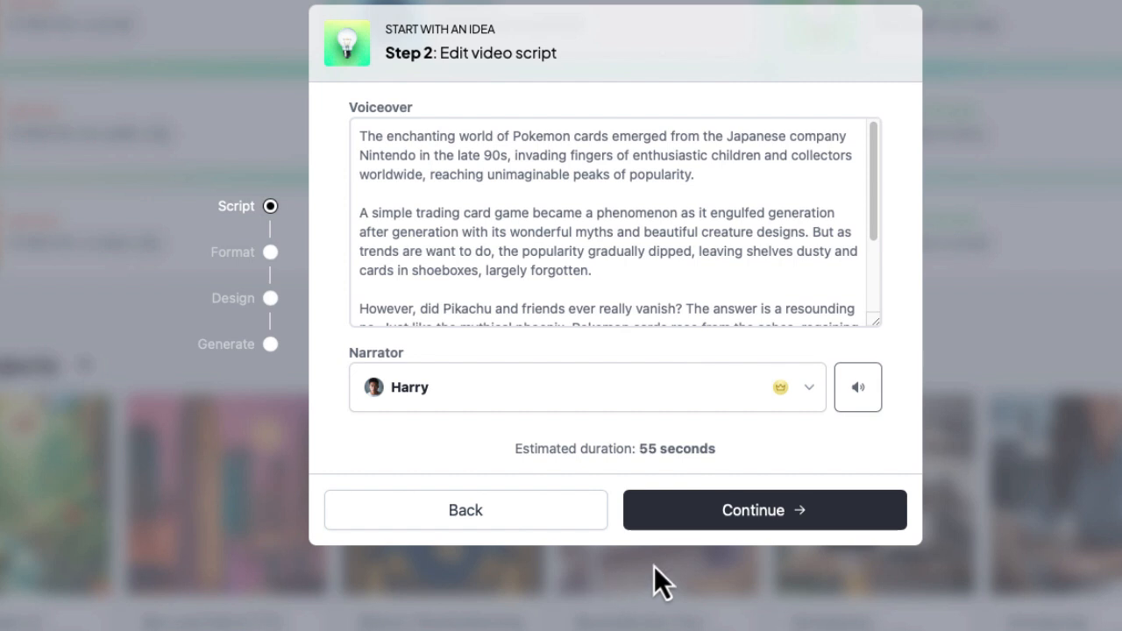
pyautogui.click(852, 401)
pyautogui.click(789, 510)
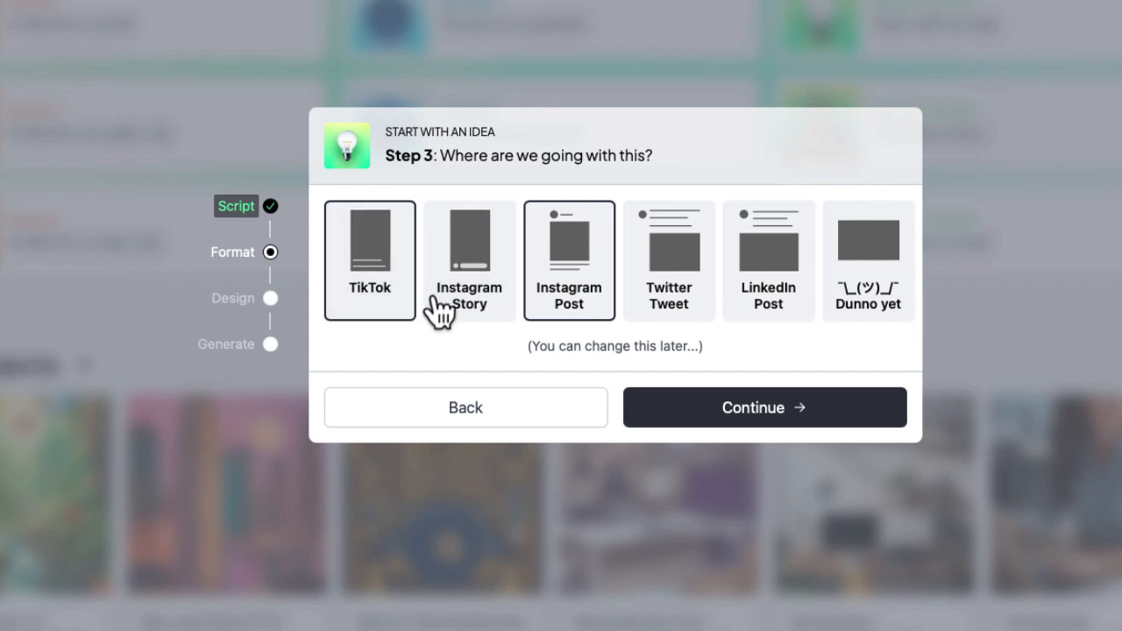
# Step: Set TikTok as the only selected video format and continue to the B-roll imagery
pyautogui.click(569, 298)
pyautogui.click(399, 295)
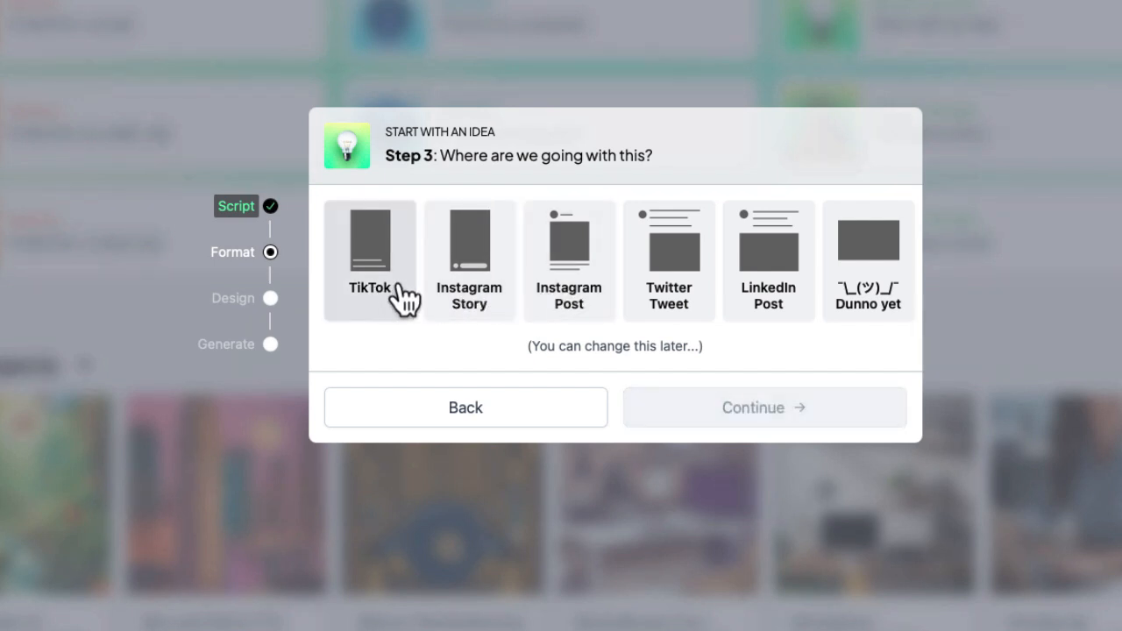
pyautogui.click(884, 272)
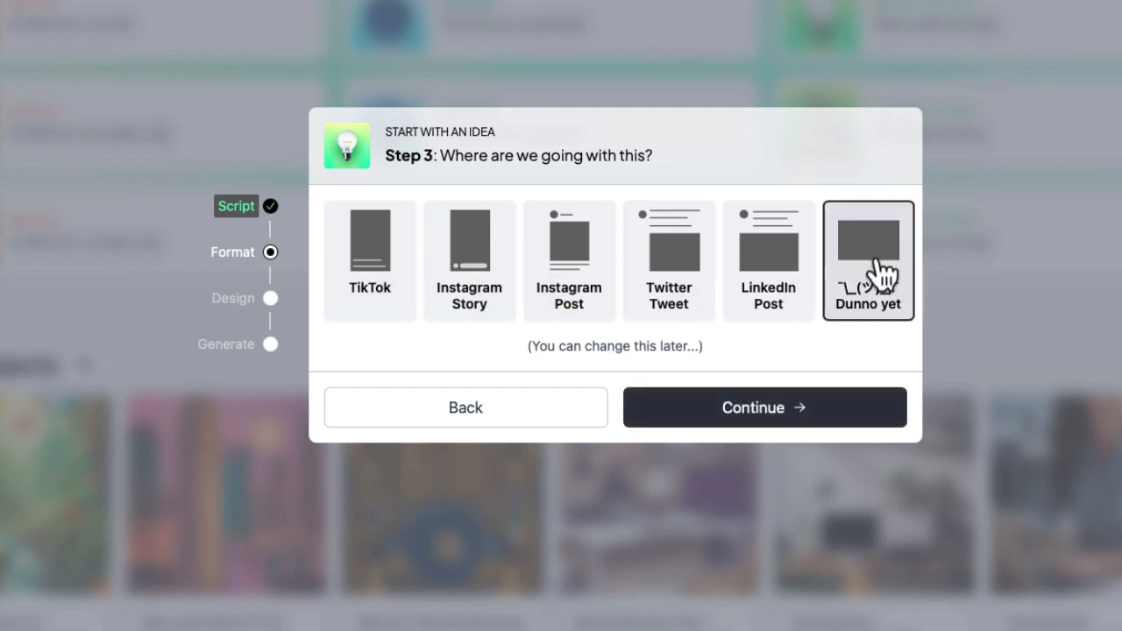
pyautogui.click(366, 290)
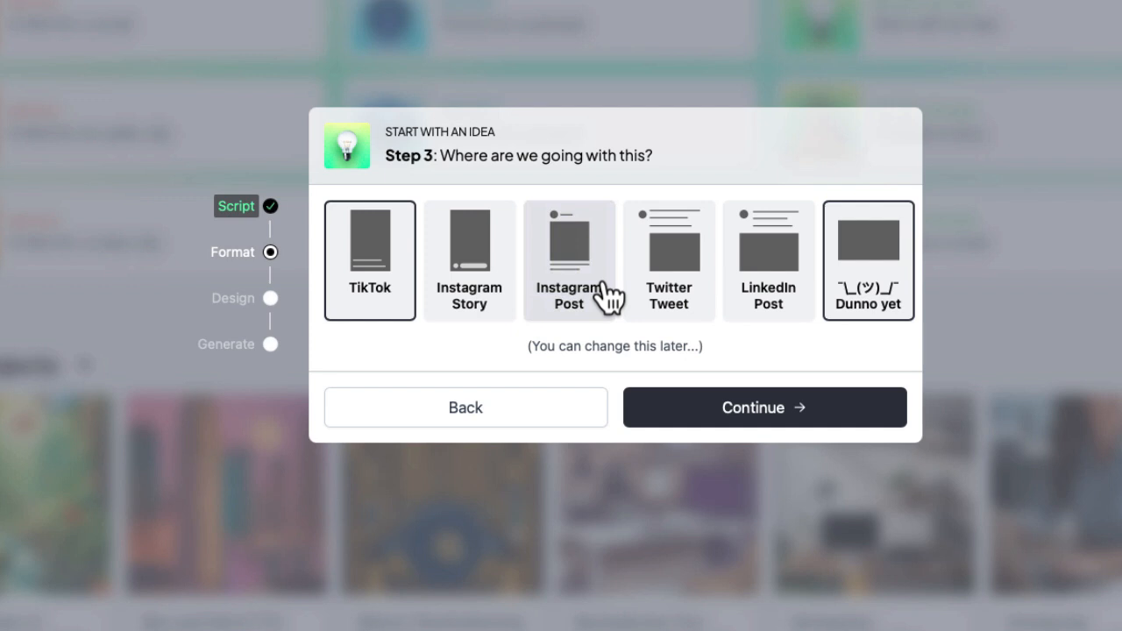
pyautogui.click(880, 283)
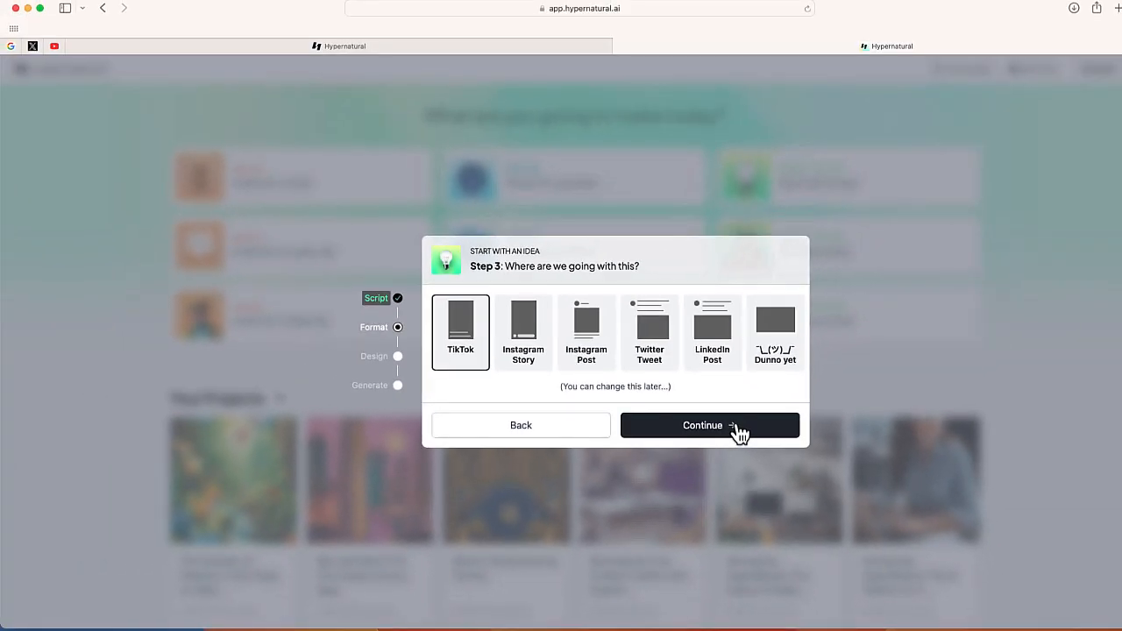
pyautogui.click(755, 429)
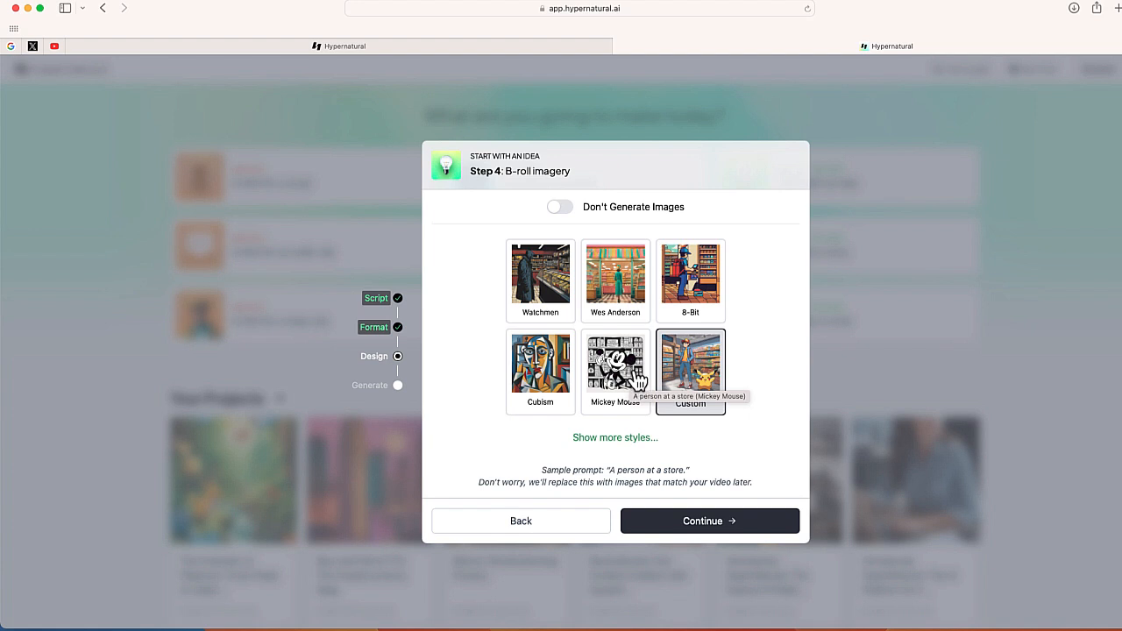
# Step: Show all B-roll styles and create a custom style from an uploaded Pokémon character image, reviewing its generated description
pyautogui.click(612, 440)
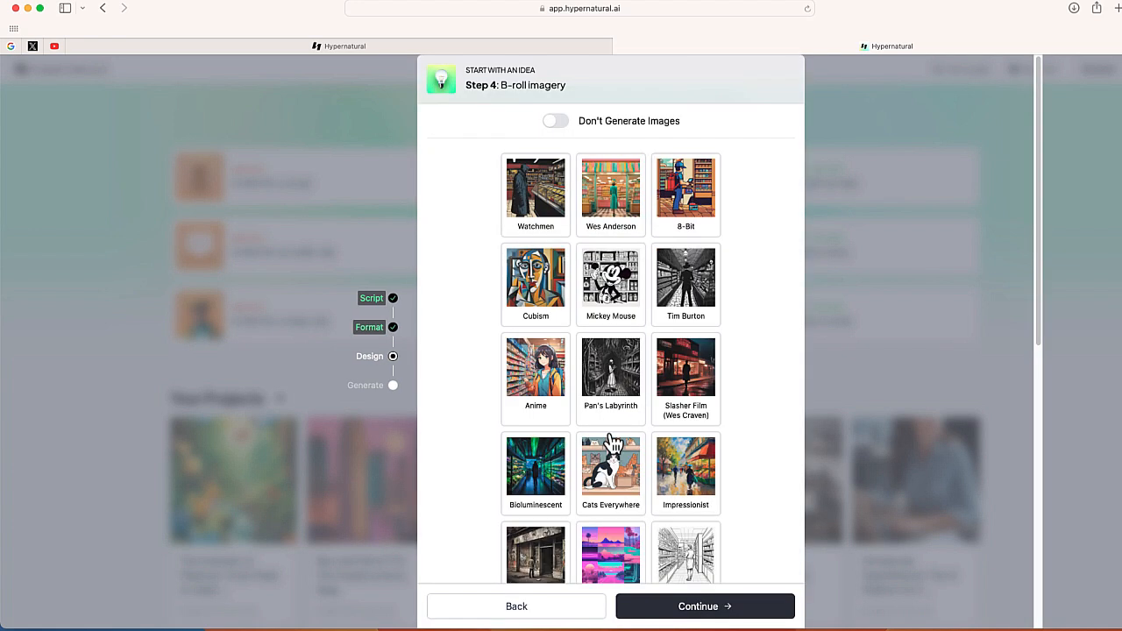
pyautogui.scroll(-2, 608, 430)
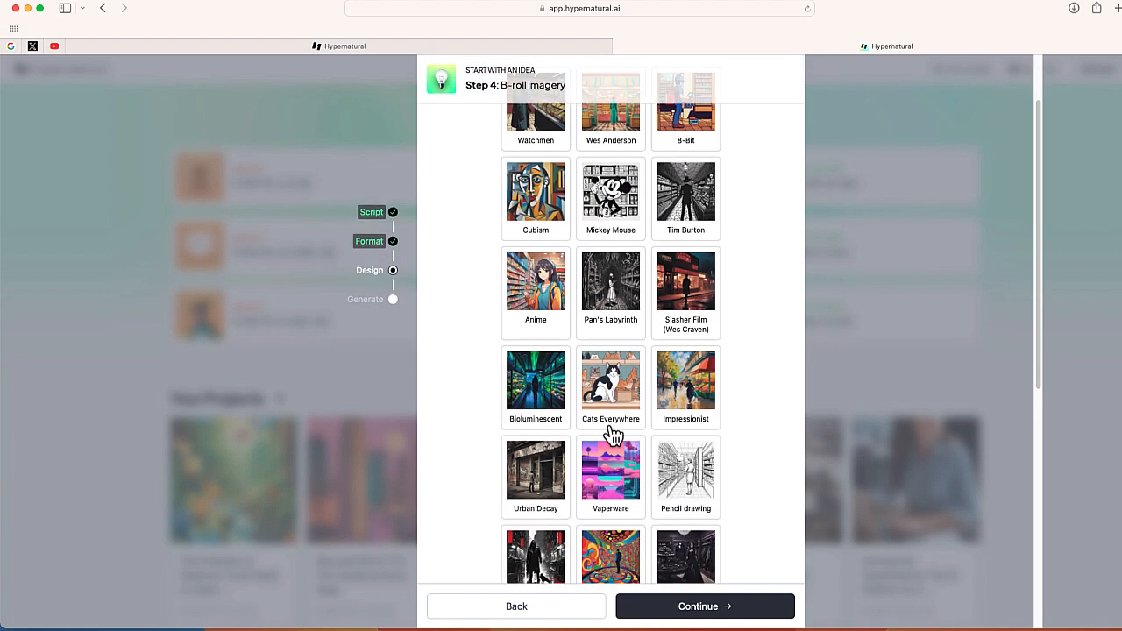
pyautogui.scroll(2, 609, 431)
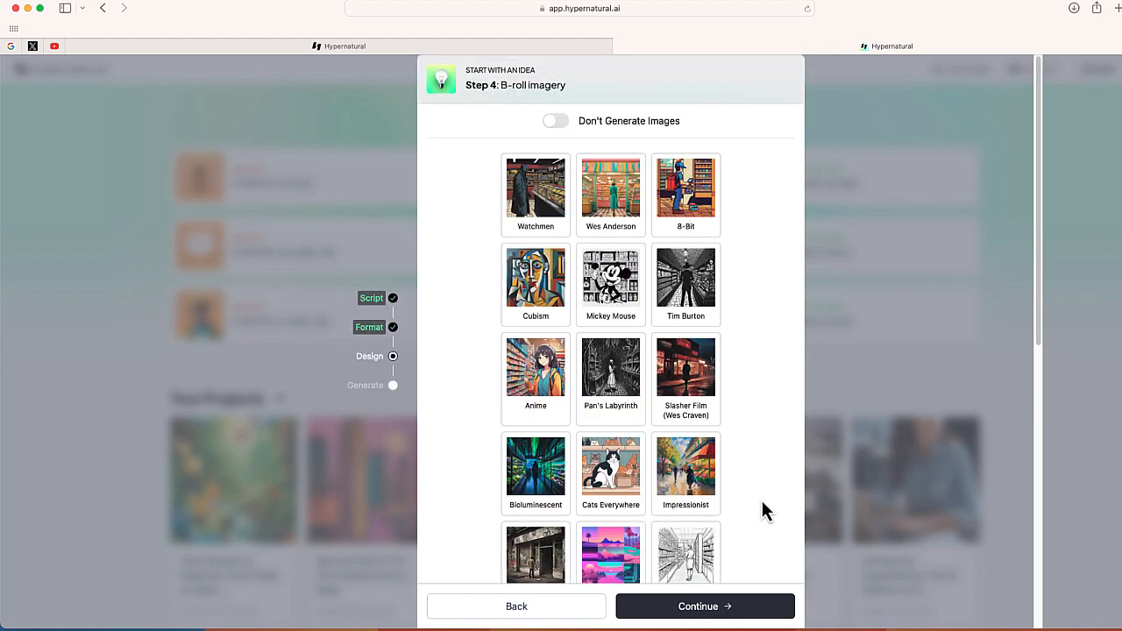
pyautogui.scroll(-10, 761, 503)
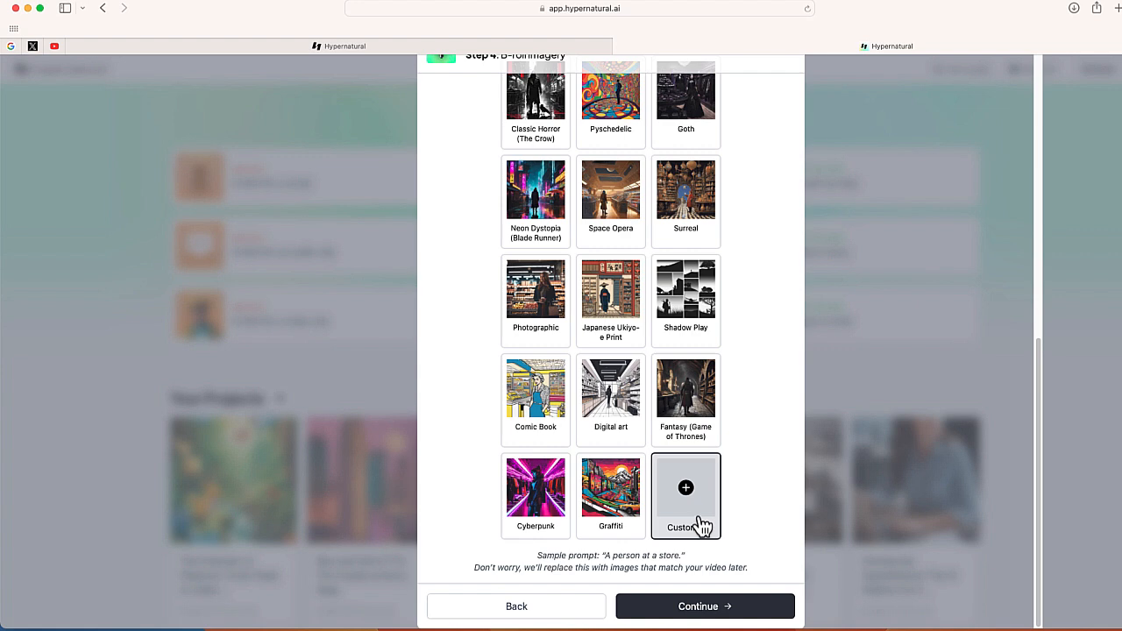
pyautogui.click(698, 522)
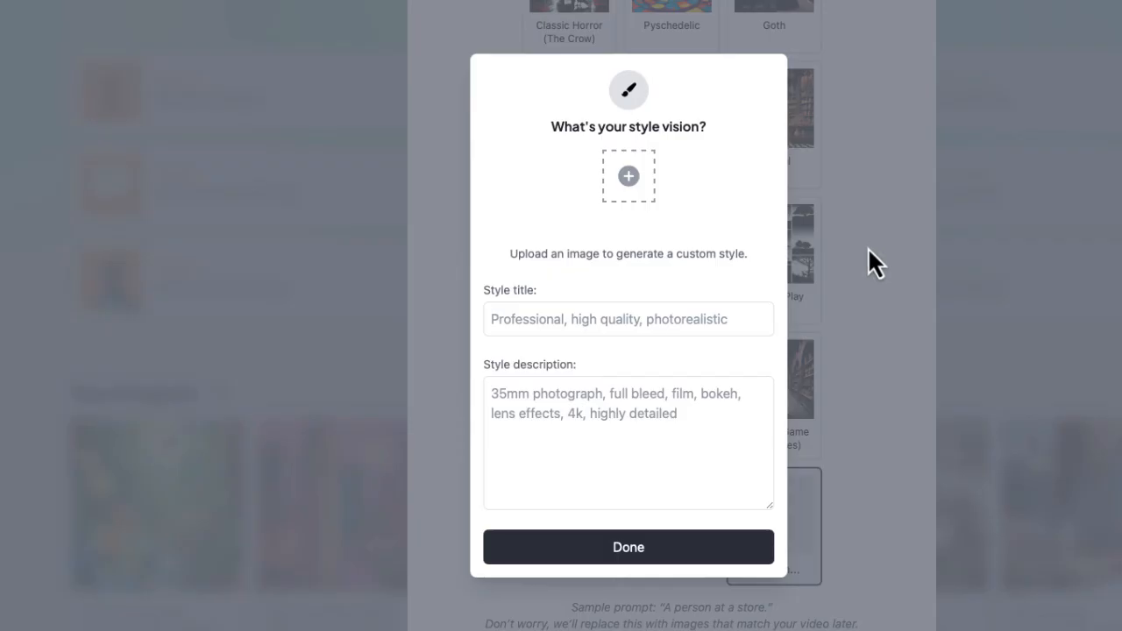
pyautogui.click(641, 192)
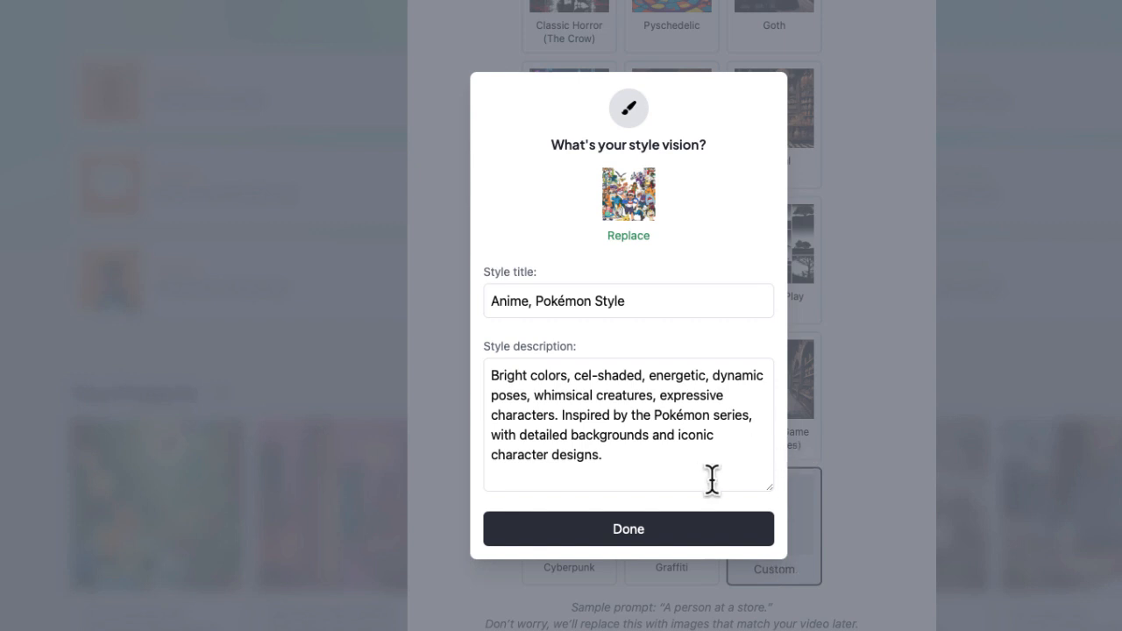
pyautogui.moveTo(631, 464); pyautogui.dragTo(493, 374)
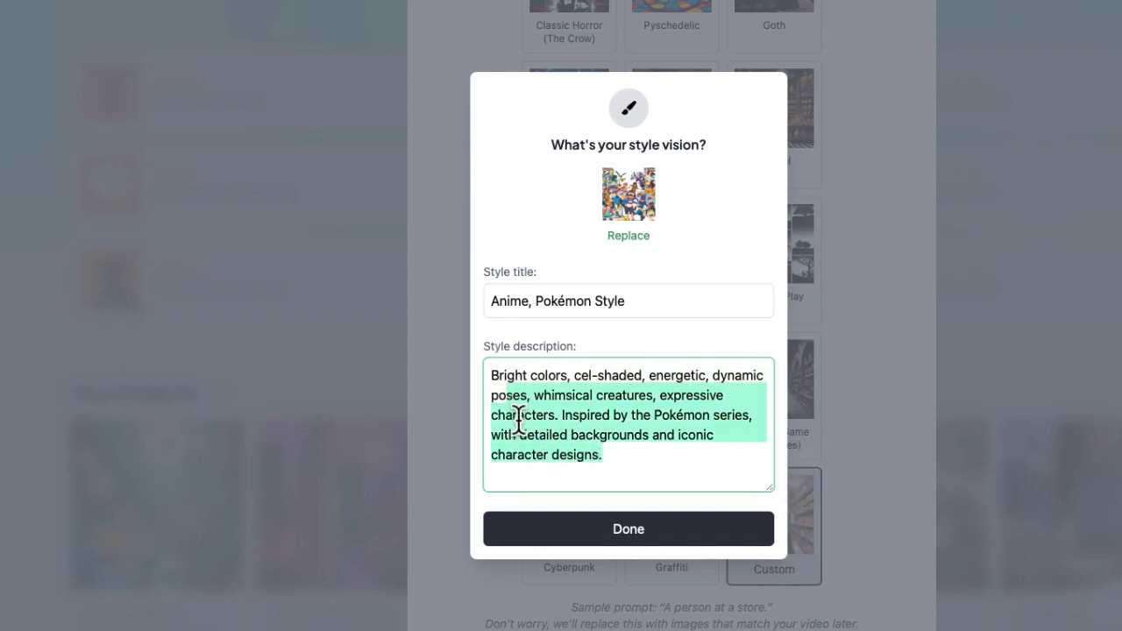
pyautogui.click(637, 468)
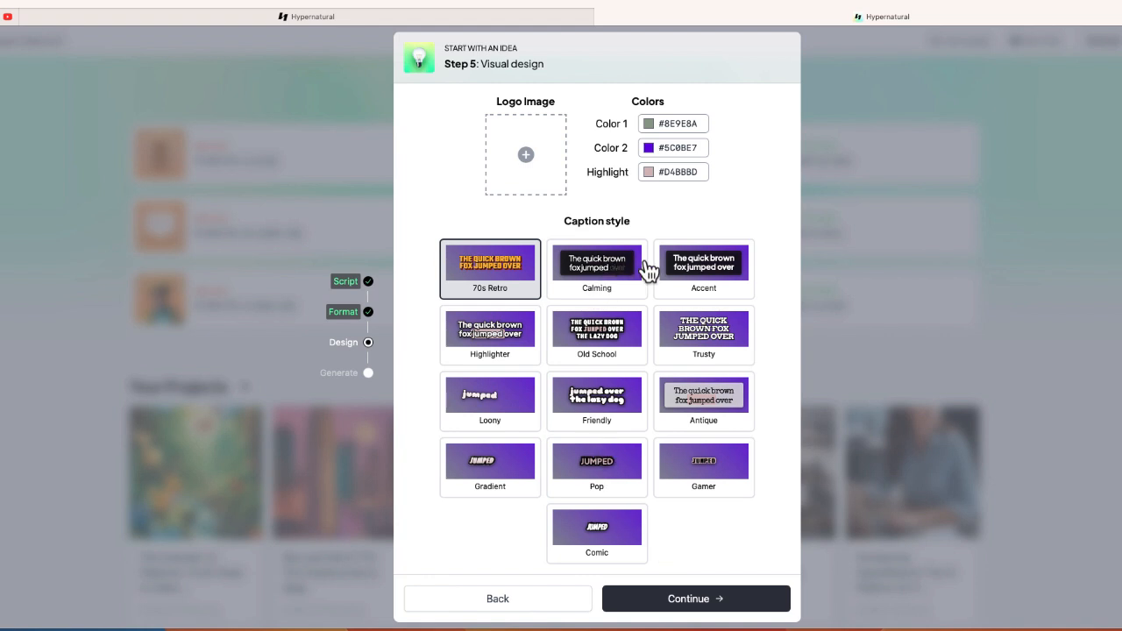
# Step: Set the caption style to Accent and start generating the video with AI B-roll and subtitles
pyautogui.click(704, 277)
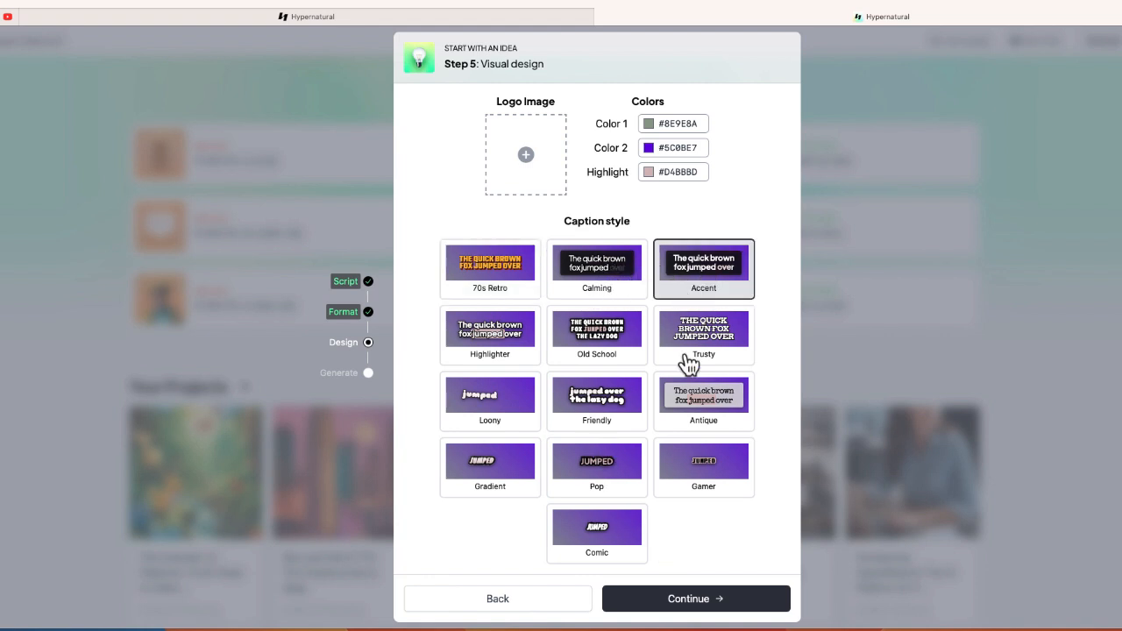
pyautogui.click(725, 605)
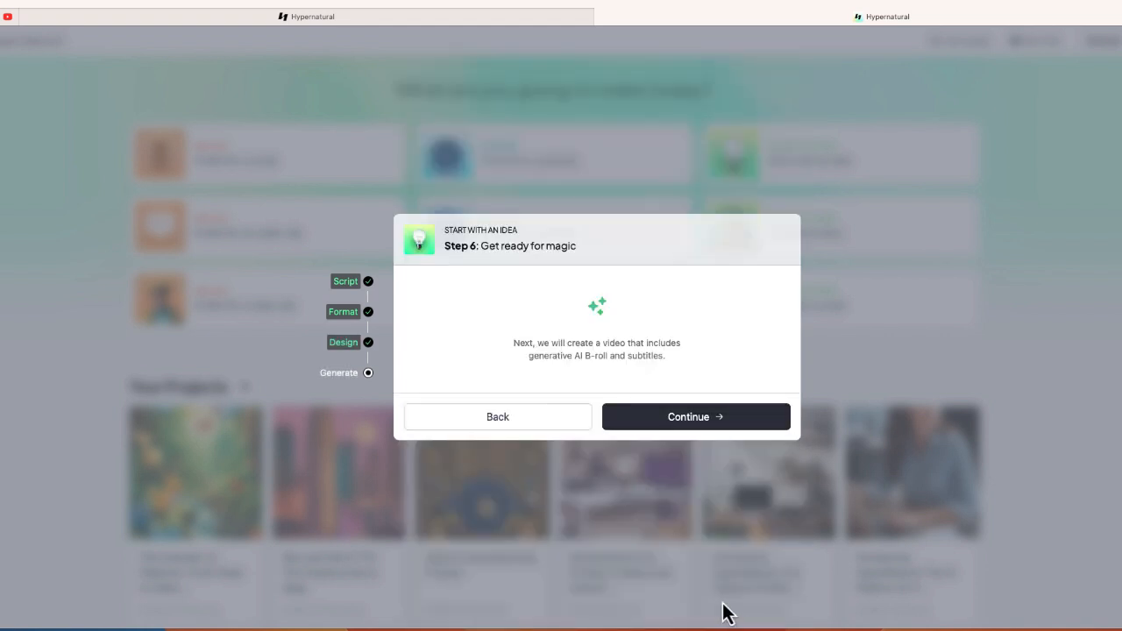
pyautogui.click(735, 425)
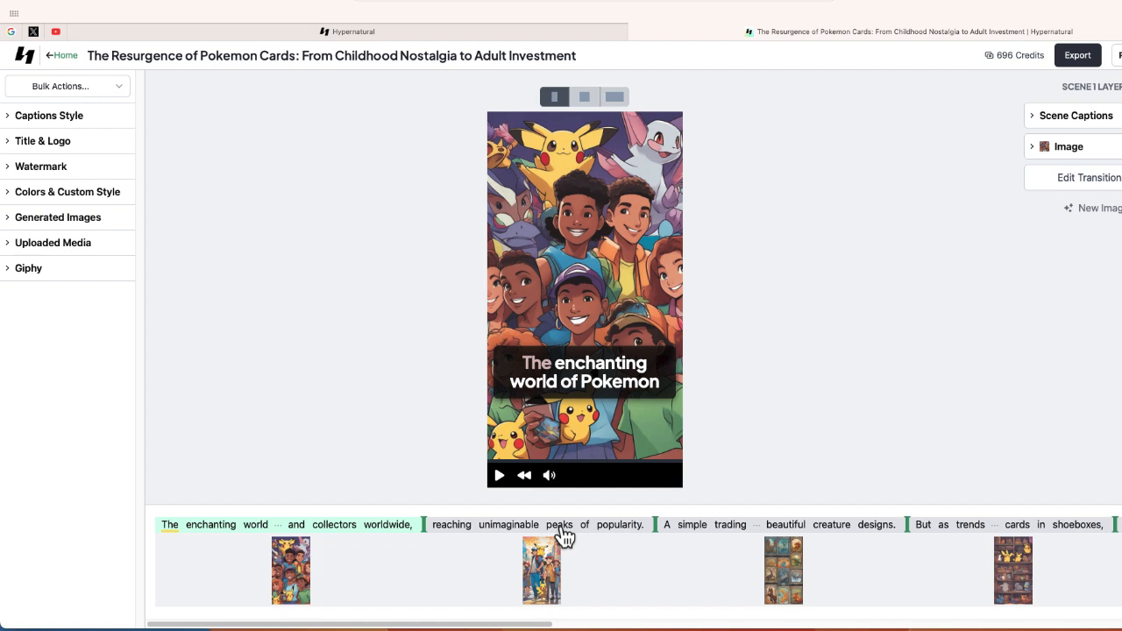
# Step: Play the opening of the generated video, pause it and inspect the images of the second and third scenes
pyautogui.click(499, 477)
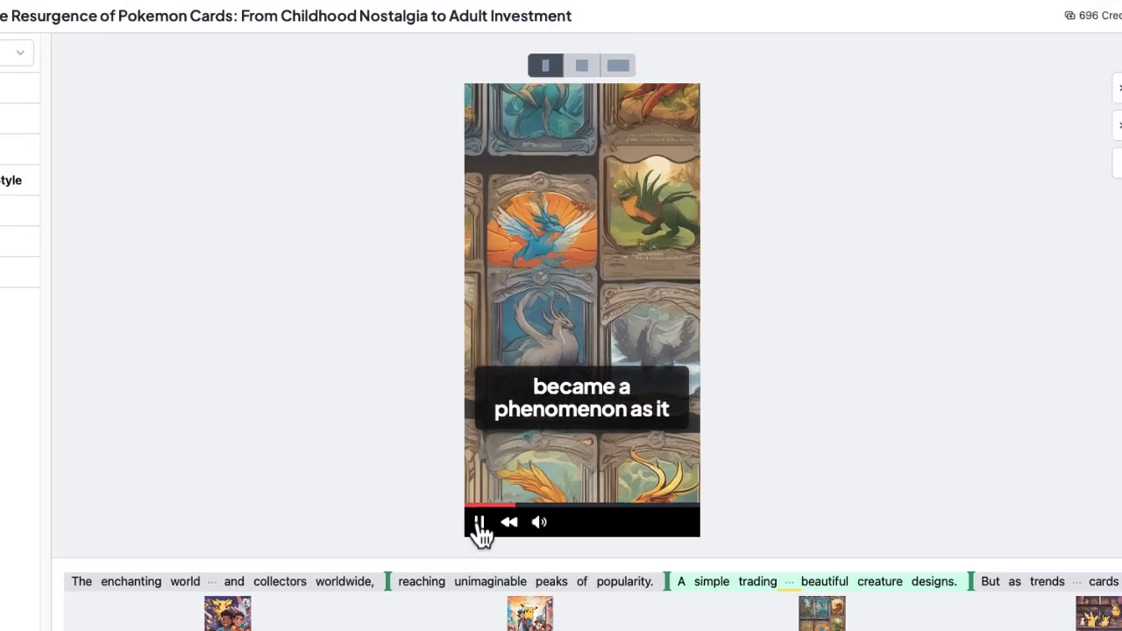
pyautogui.click(459, 569)
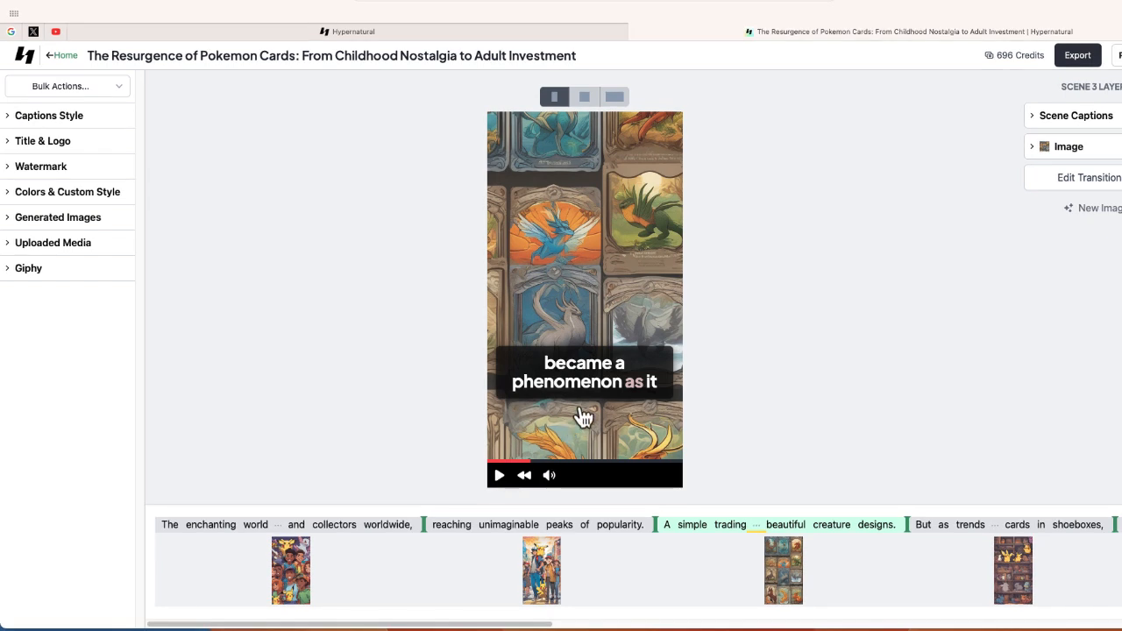
pyautogui.click(619, 534)
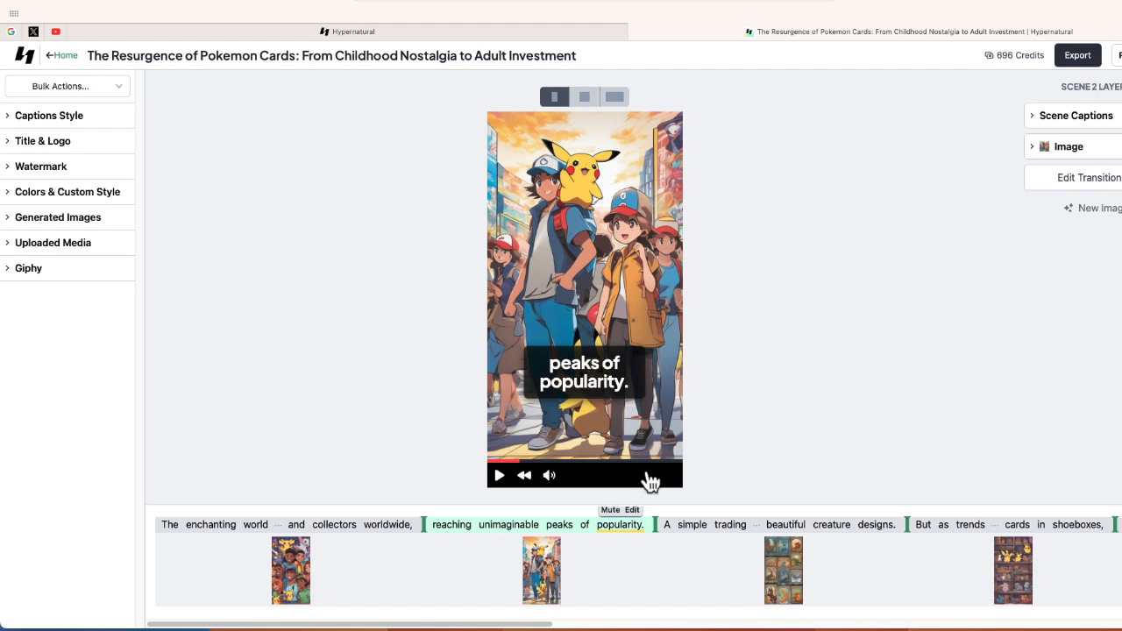
pyautogui.click(539, 570)
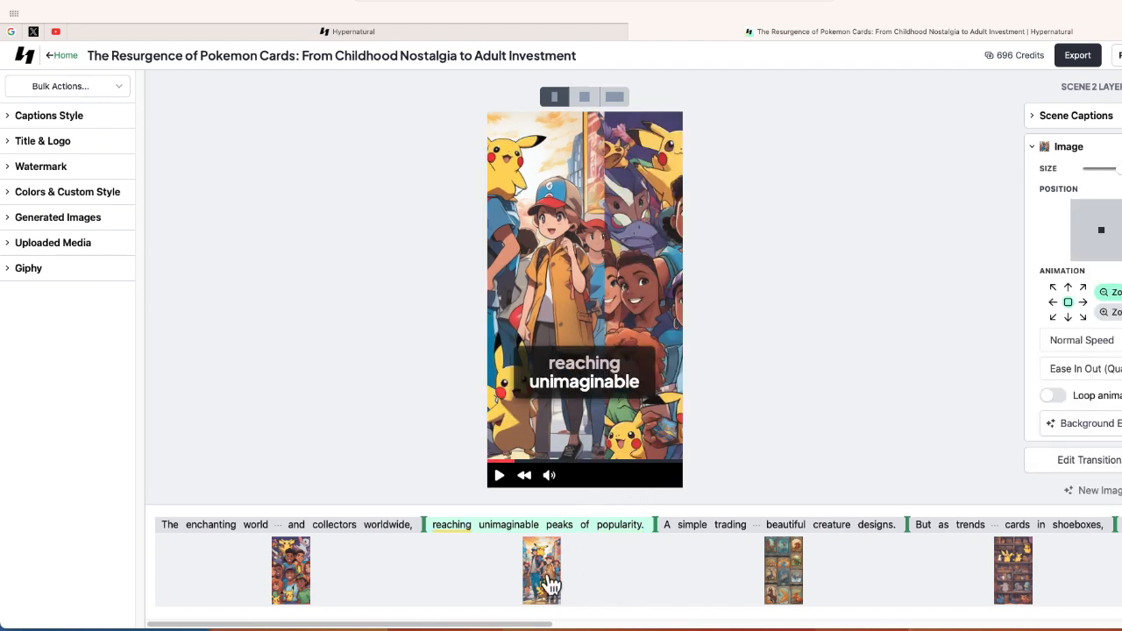
pyautogui.click(783, 583)
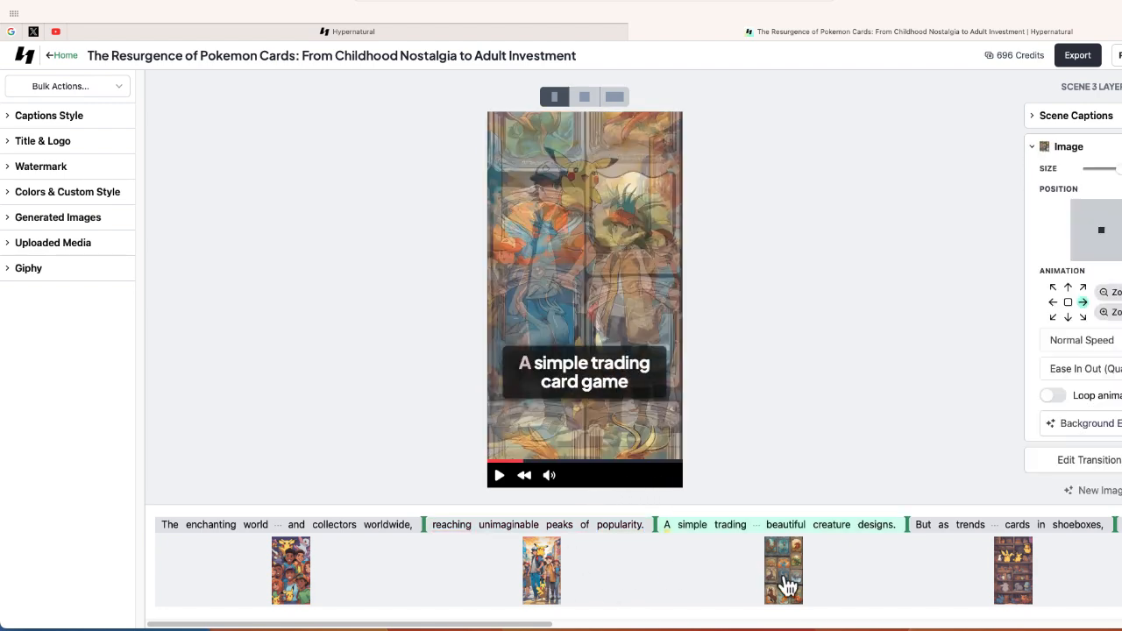
# Step: Review the image-generation prompt and style options for the second scene, and look through the Giphy library
pyautogui.click(550, 595)
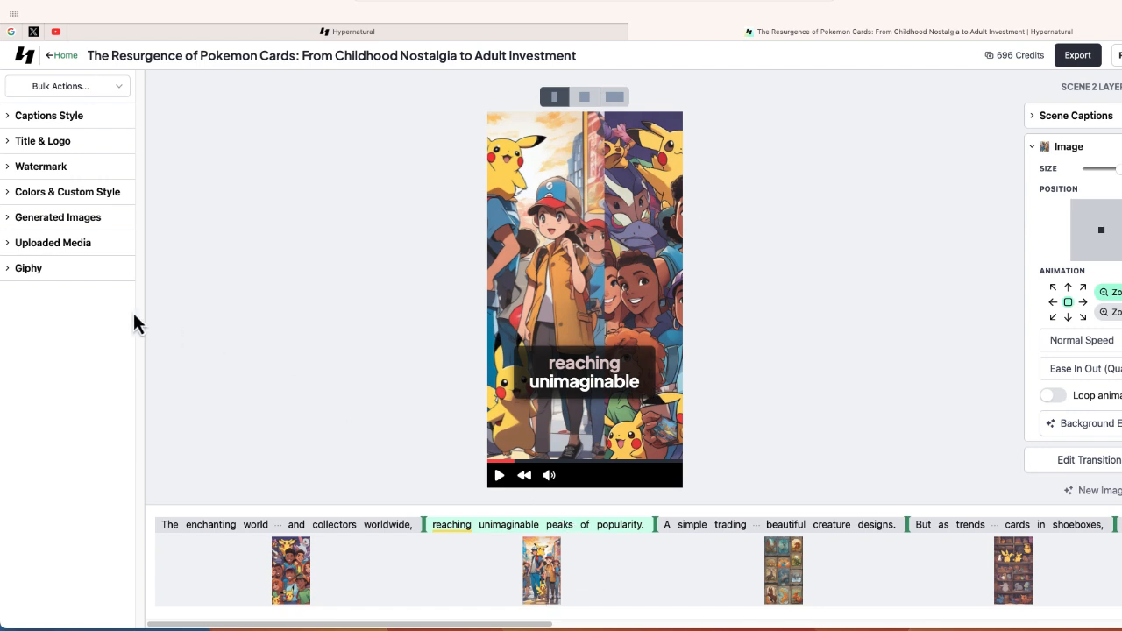
pyautogui.click(16, 224)
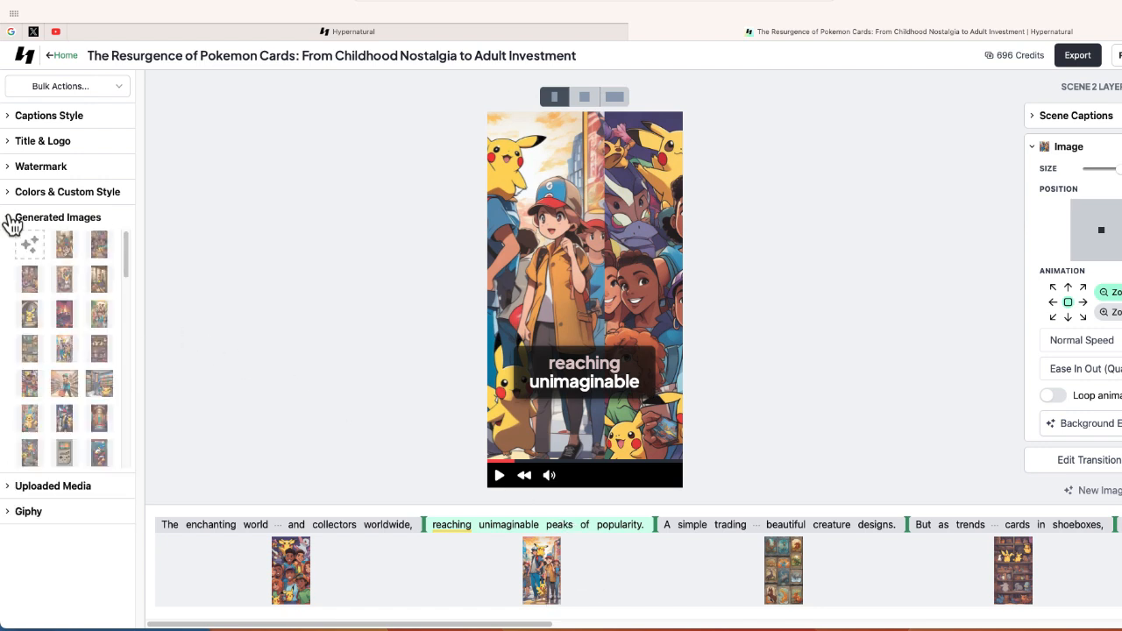
pyautogui.click(32, 249)
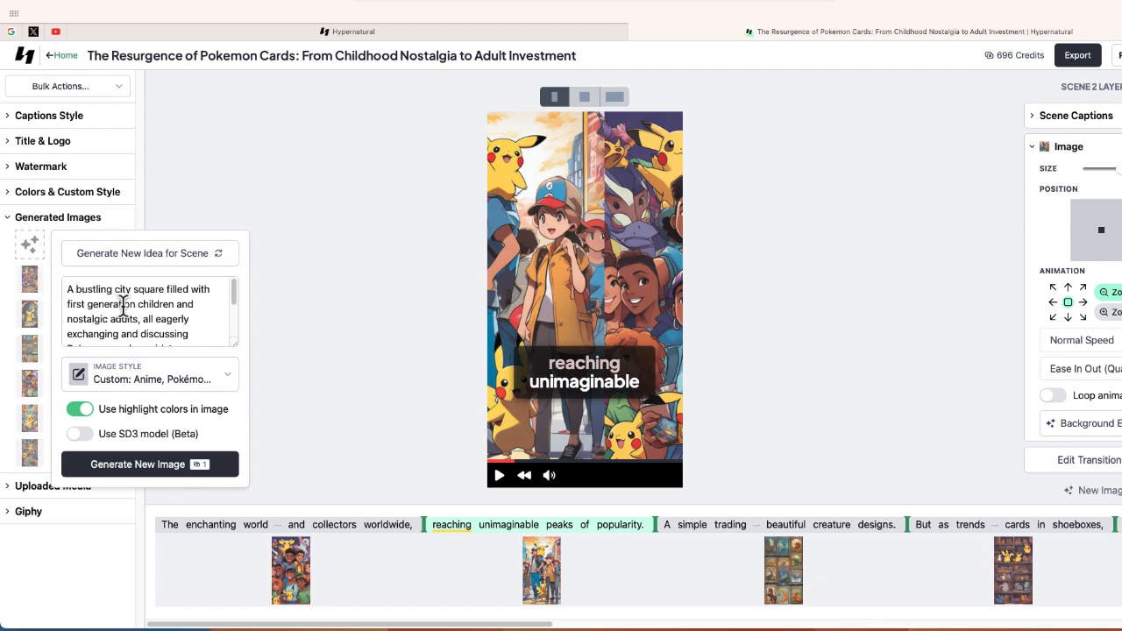
pyautogui.scroll(-3, 144, 326)
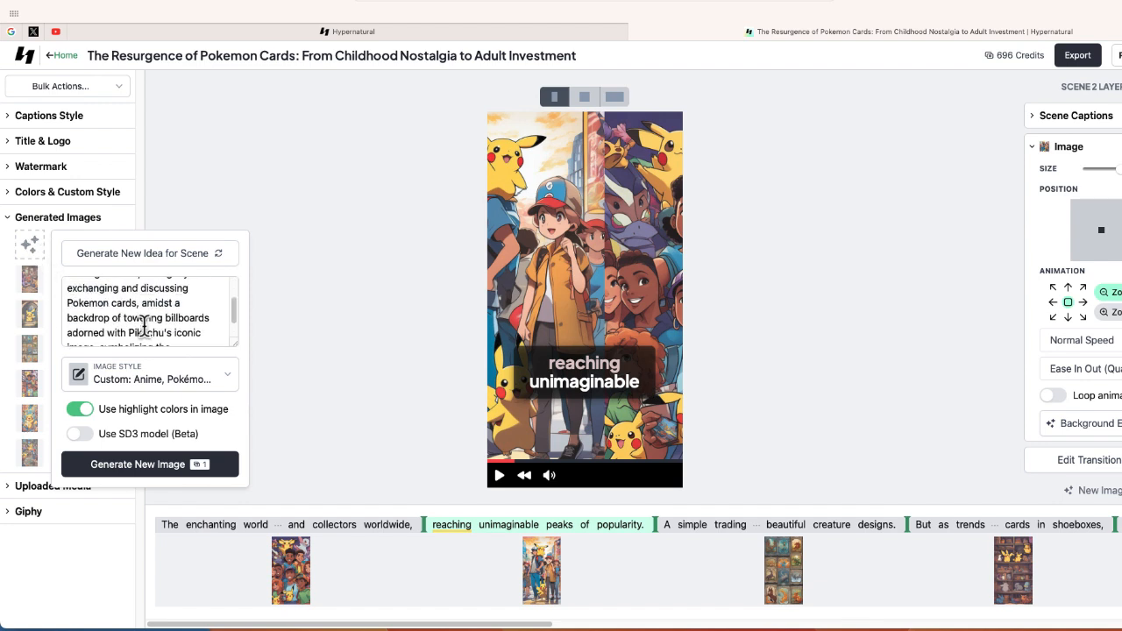
pyautogui.scroll(3, 143, 326)
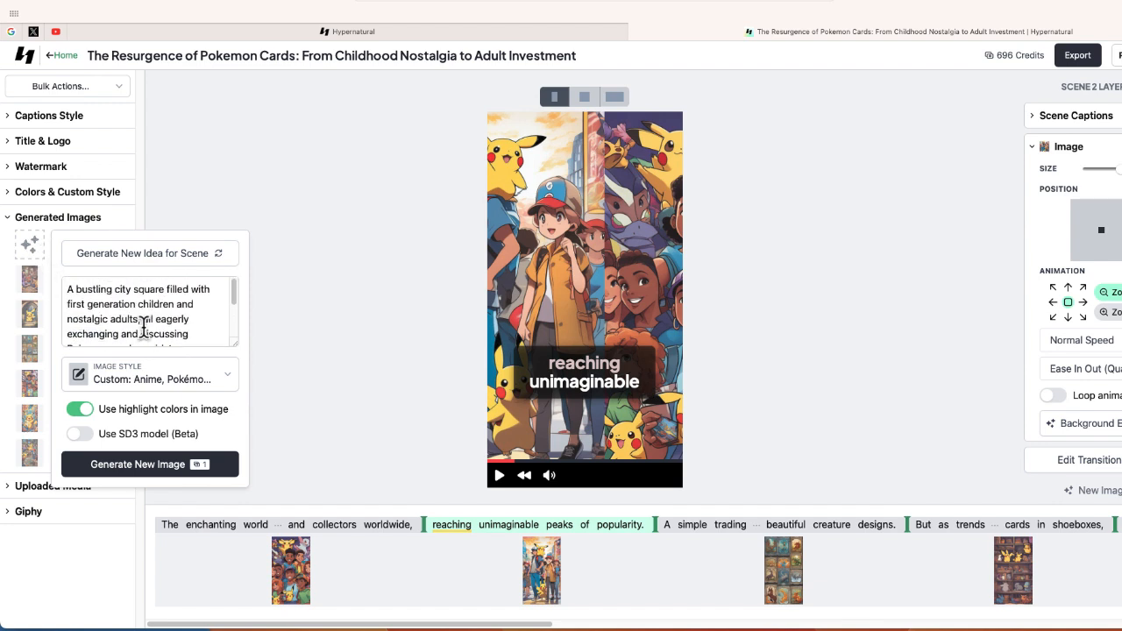
pyautogui.click(11, 221)
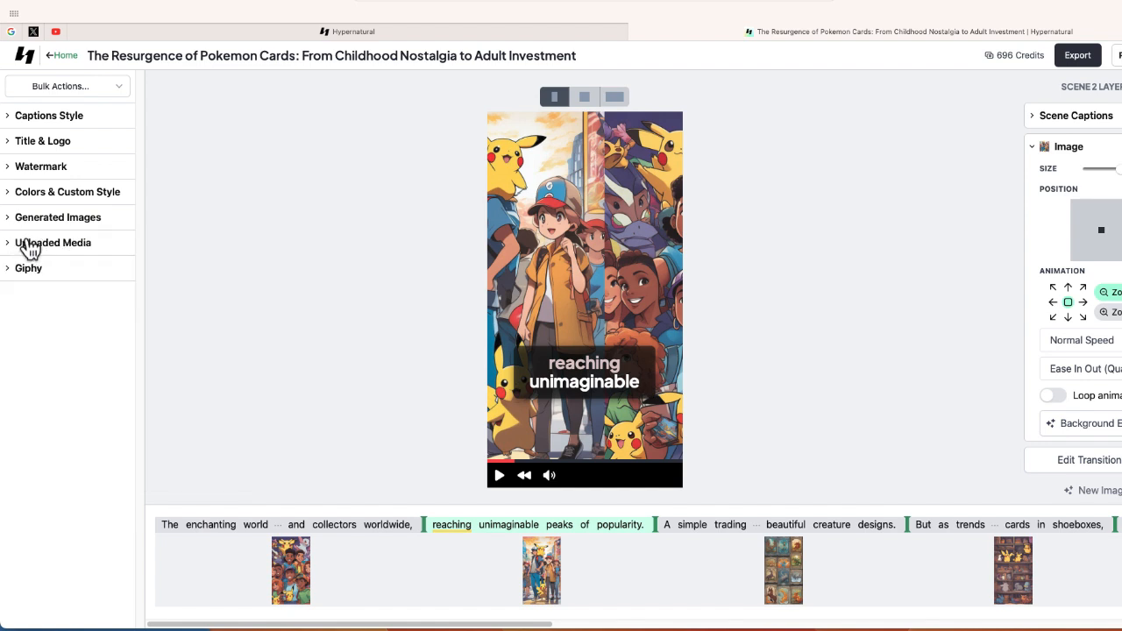
pyautogui.click(11, 270)
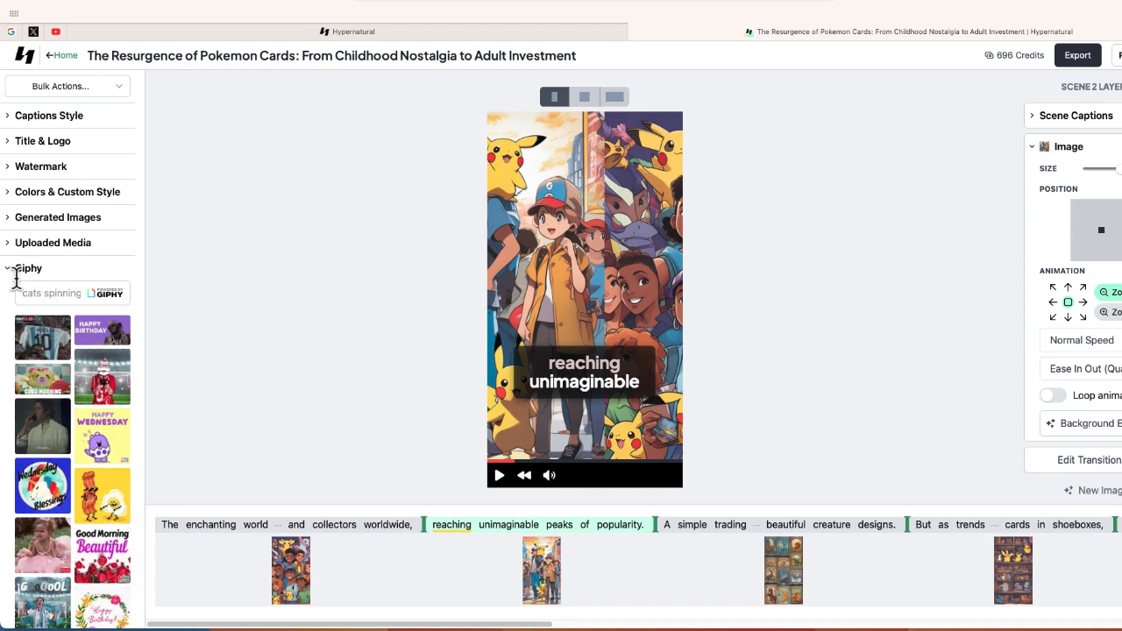
pyautogui.click(18, 272)
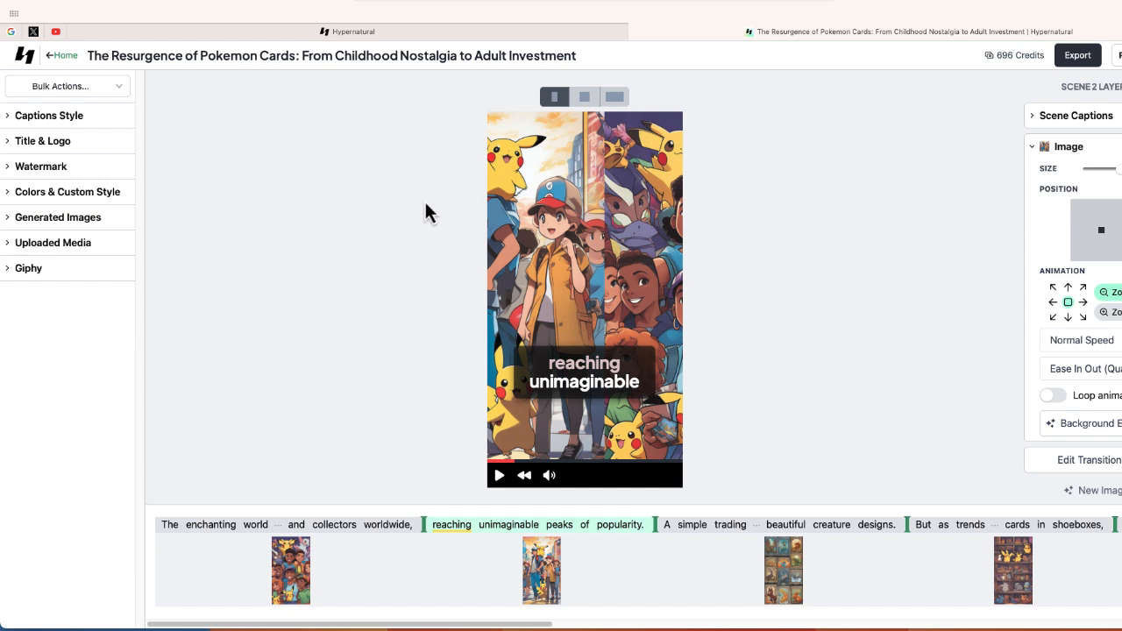
# Step: Preview the video in square and widescreen formats, and return to the vertical format
pyautogui.click(585, 98)
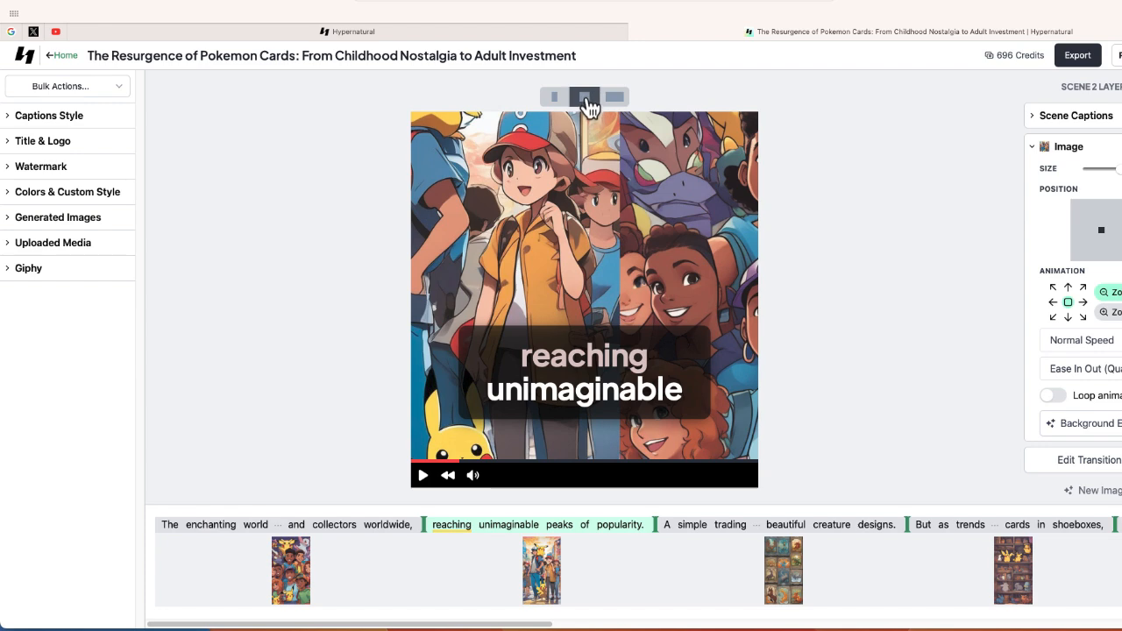
pyautogui.click(614, 98)
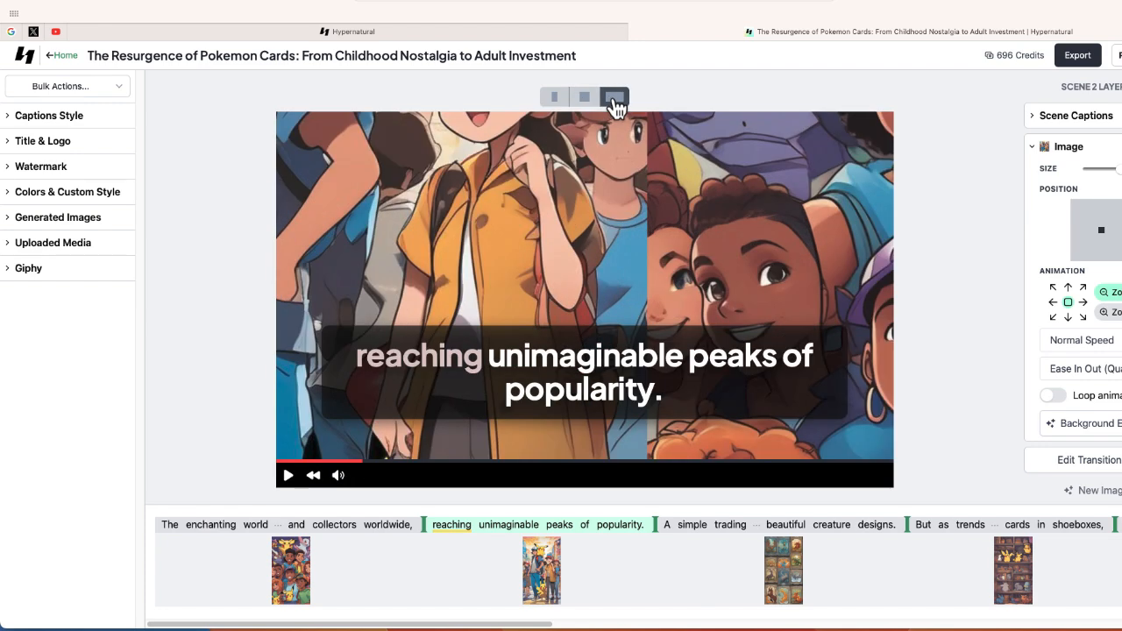
pyautogui.click(559, 99)
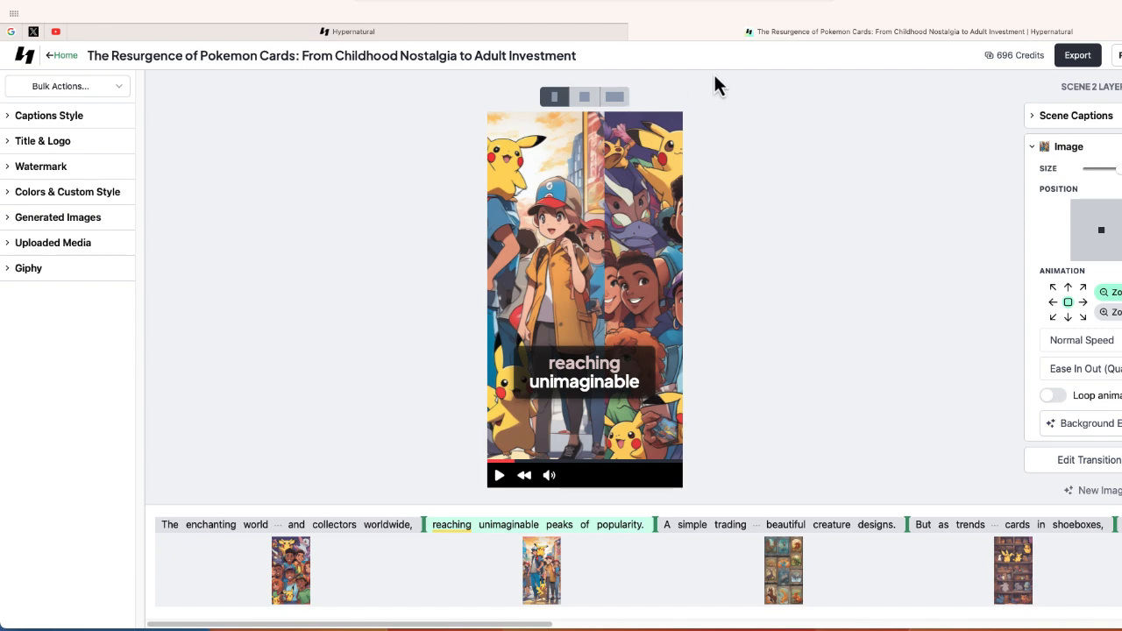
# Step: Select the shareable video URL and start exporting the video in Vertical 720×1280 format
pyautogui.click(1071, 59)
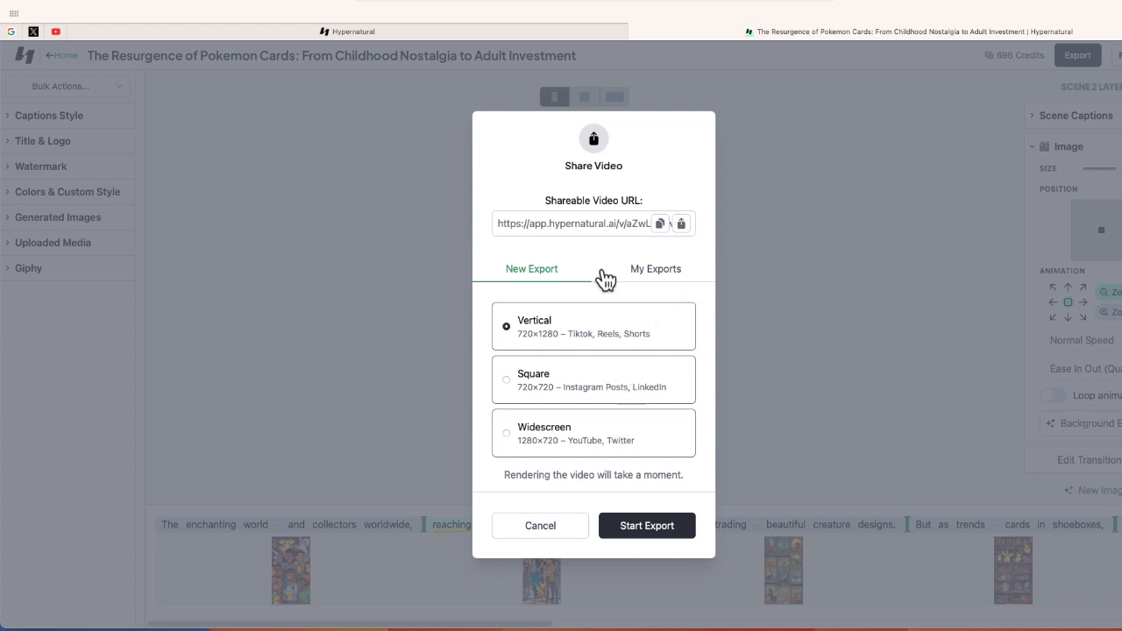
pyautogui.click(550, 223)
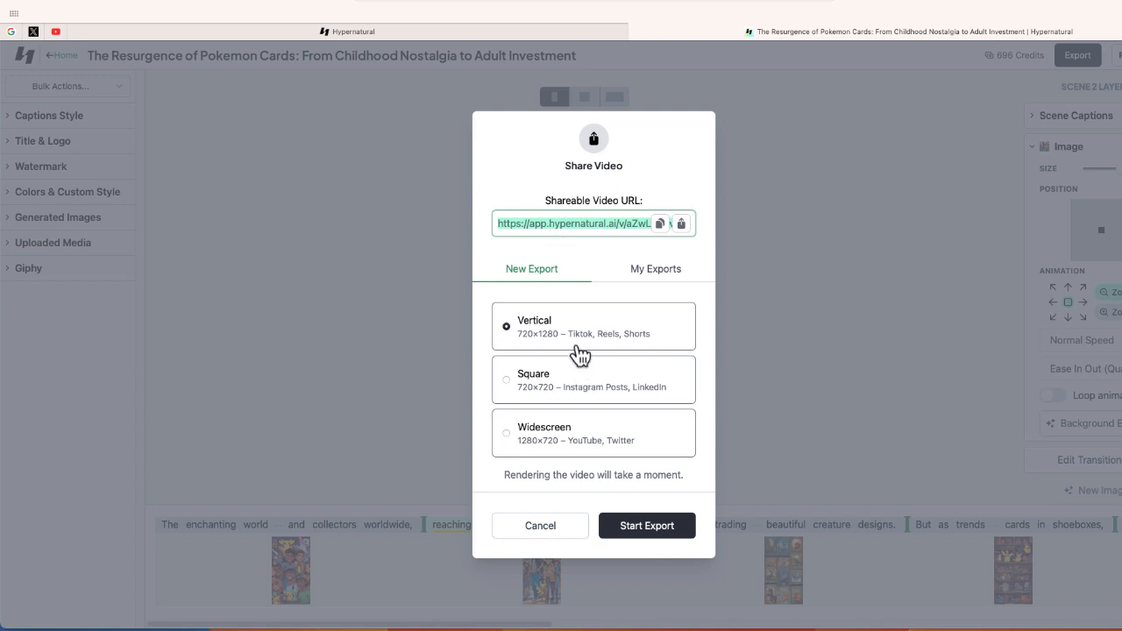
pyautogui.click(659, 524)
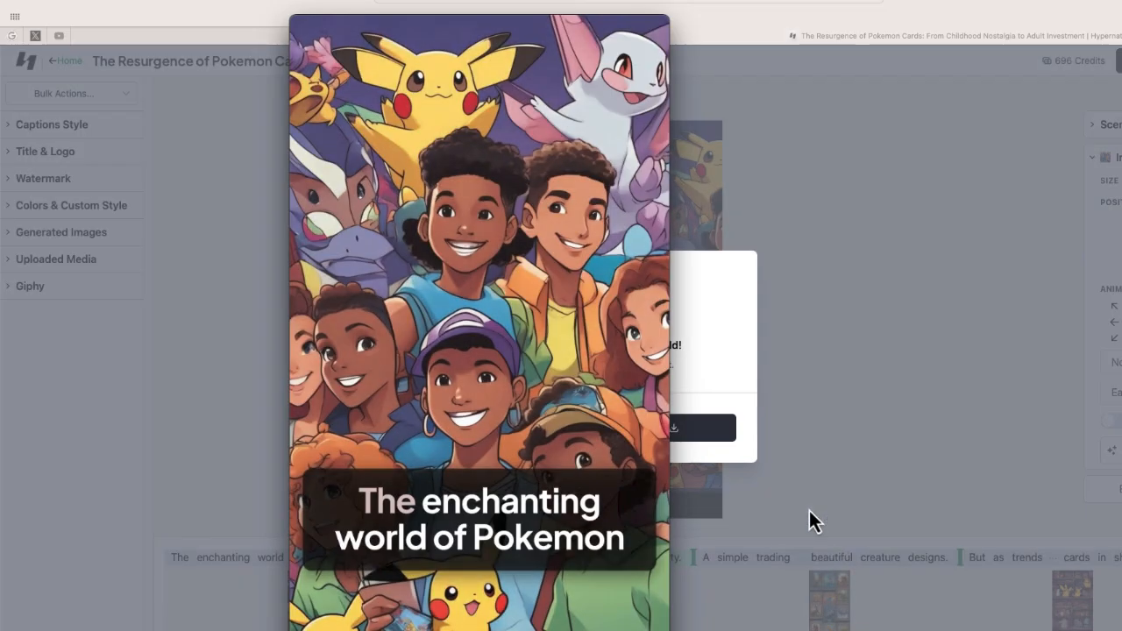
# Step: Play the exported video file, skip ahead to about 18 seconds and pause it in the trading card scene
pyautogui.moveTo(473, 464)
pyautogui.click(476, 549)
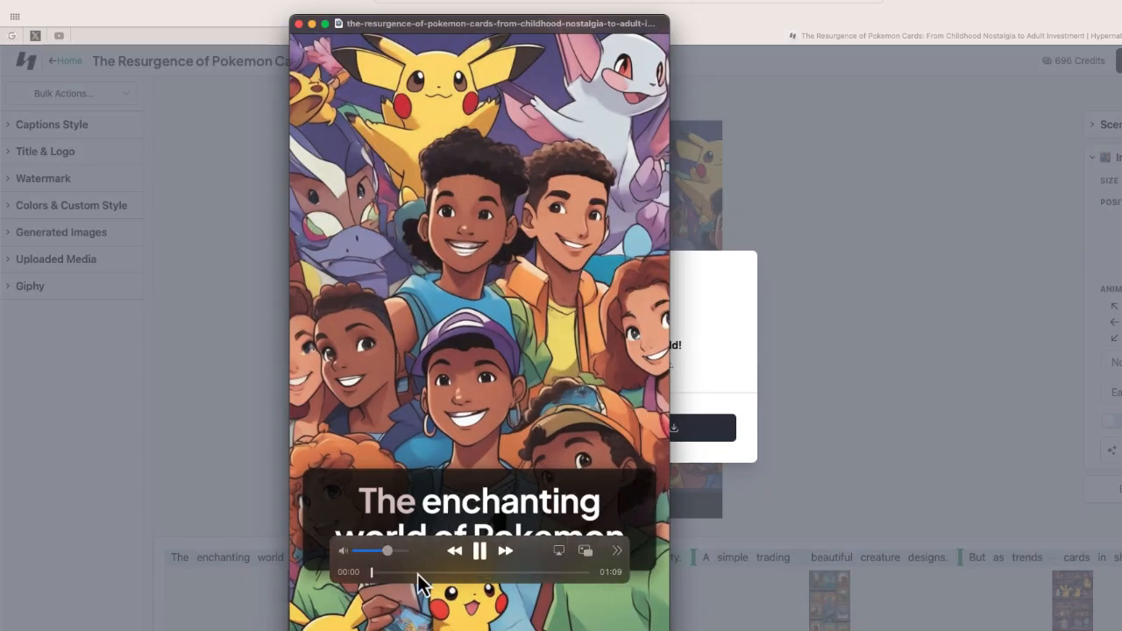
pyautogui.click(421, 572)
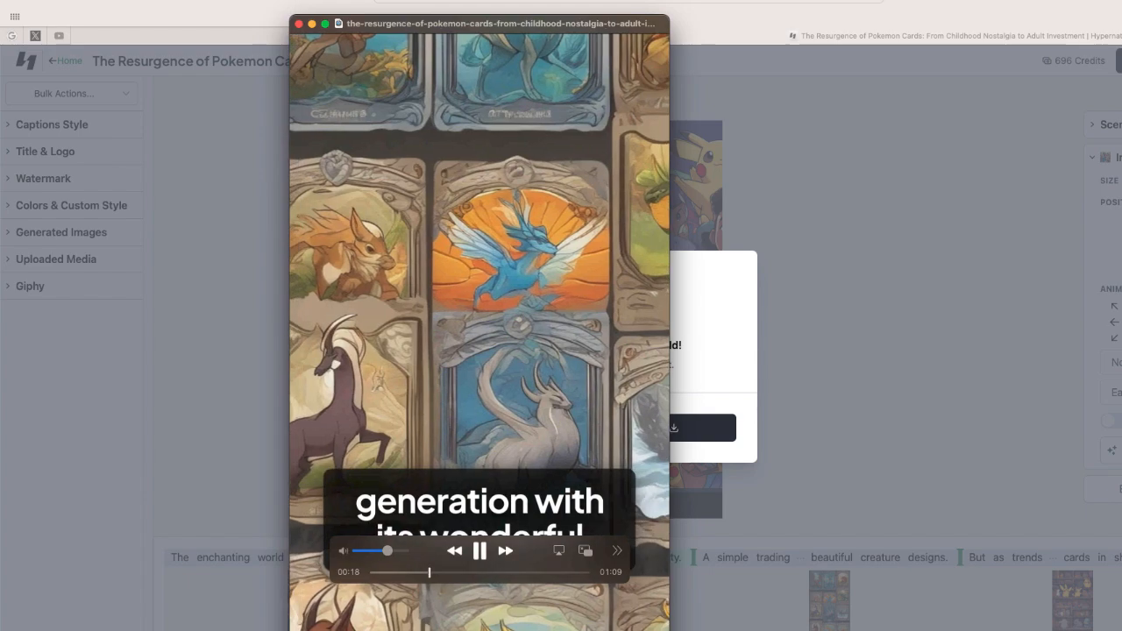
pyautogui.click(480, 551)
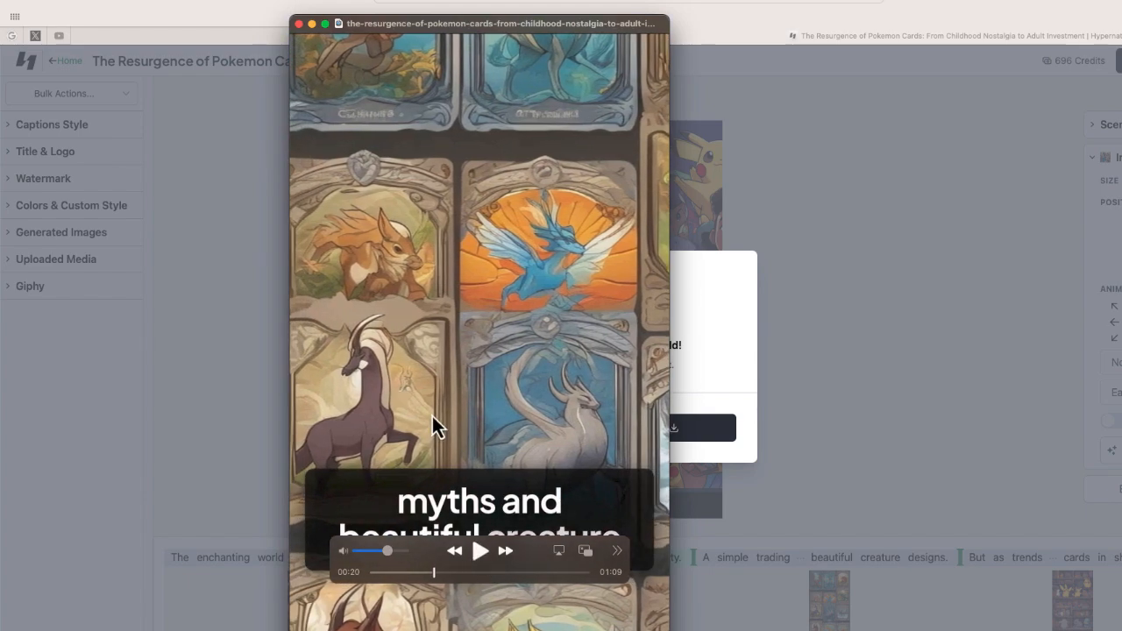